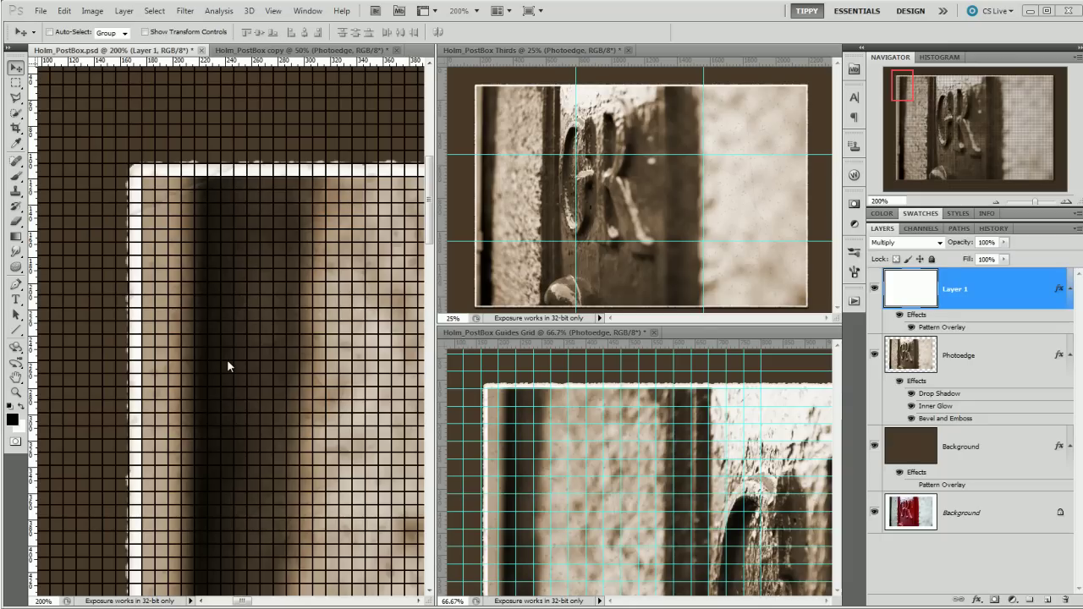
Step: Bring the Holm_PostBox copy forward and consolidate all open documents into tabs
left_click(338, 50)
left_click(509, 12)
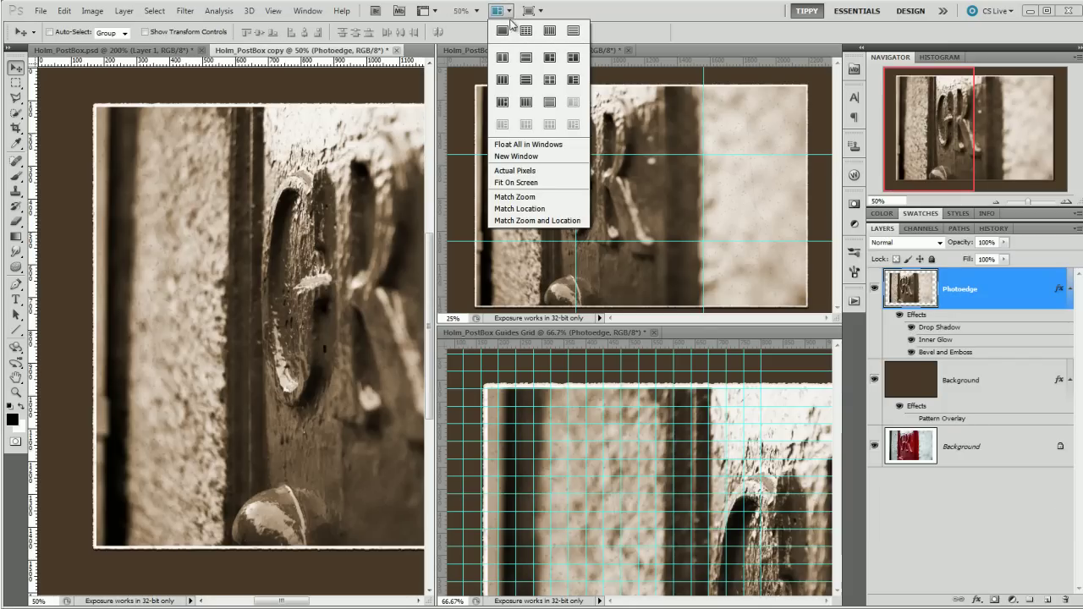
left_click(503, 31)
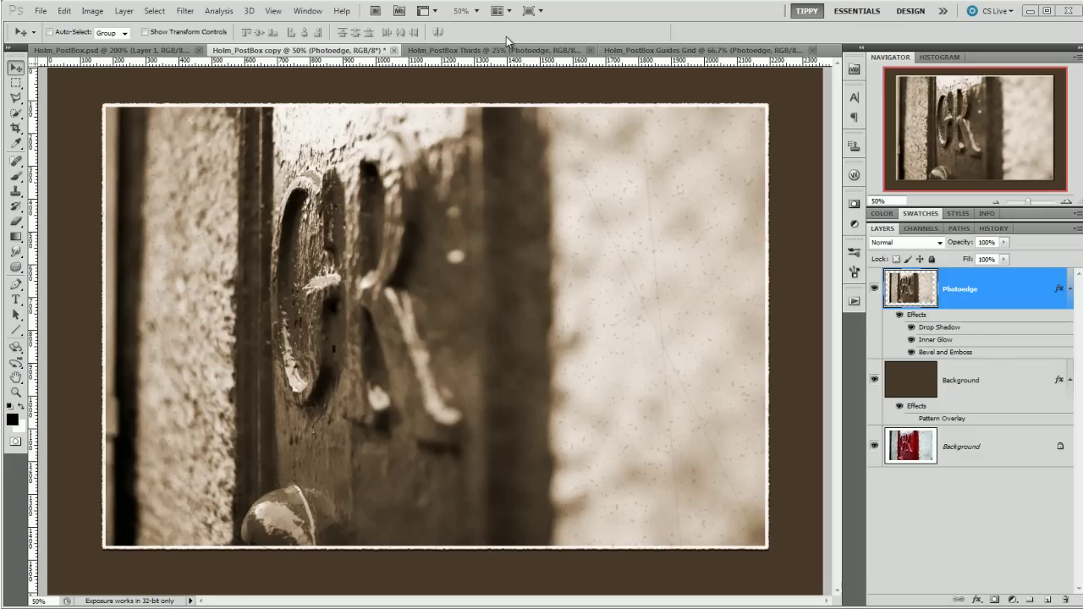
Step: Open the New Guide dialog and cancel it without adding a guide
left_click(276, 10)
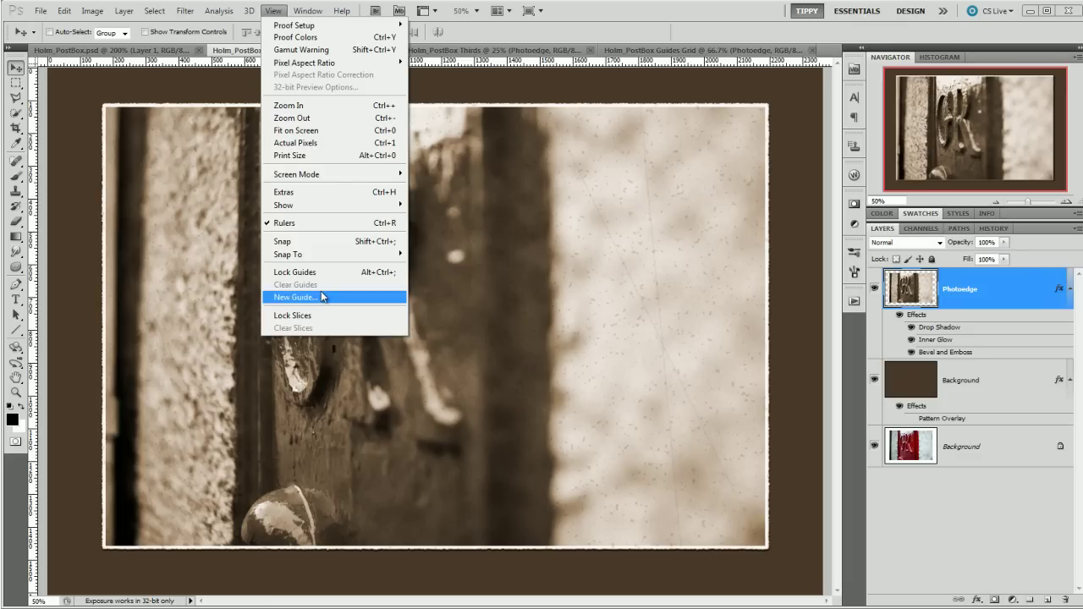
left_click(321, 297)
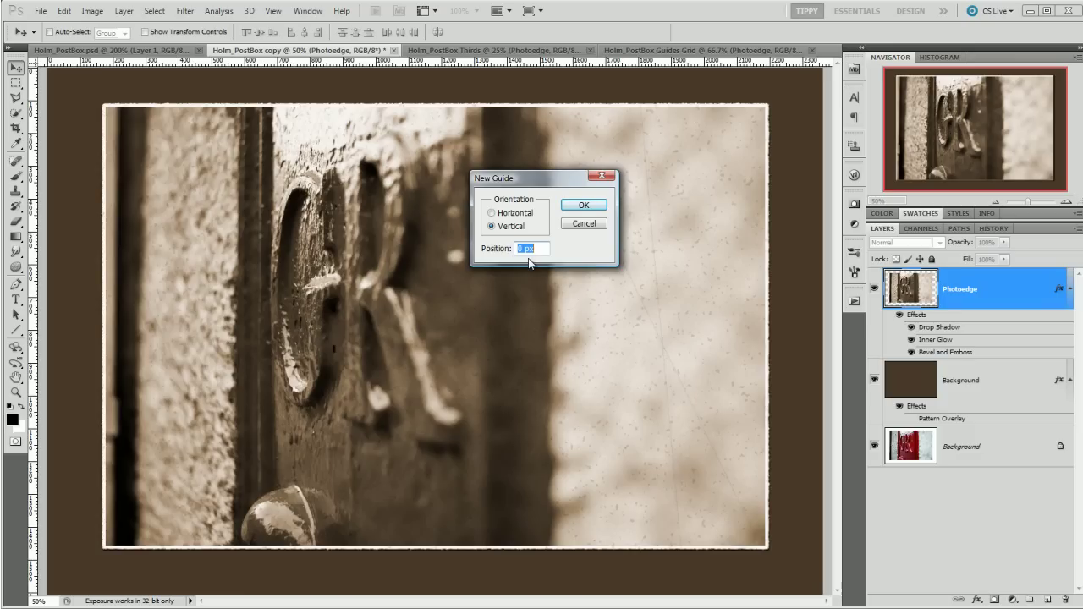
left_click(580, 224)
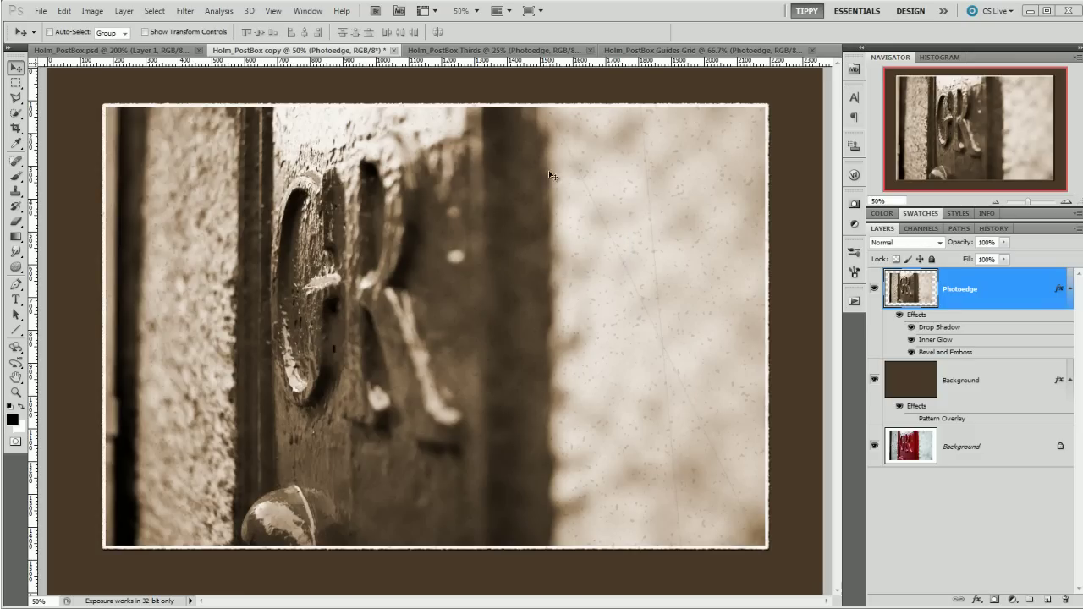
Step: Switch the rulers to percent and add vertical guides at 33% and 66%
right_click(521, 63)
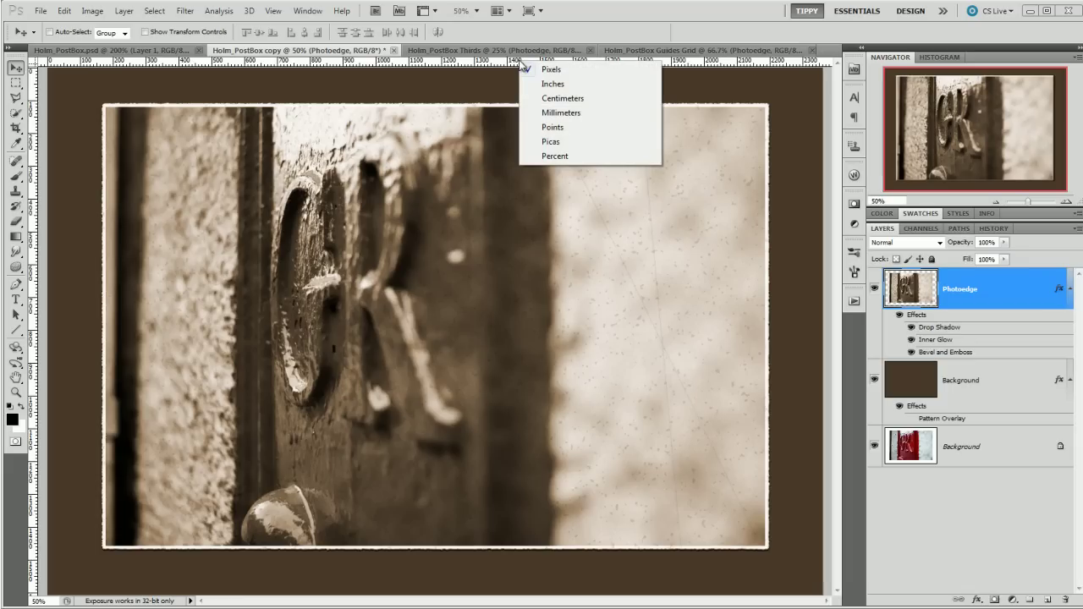
left_click(551, 156)
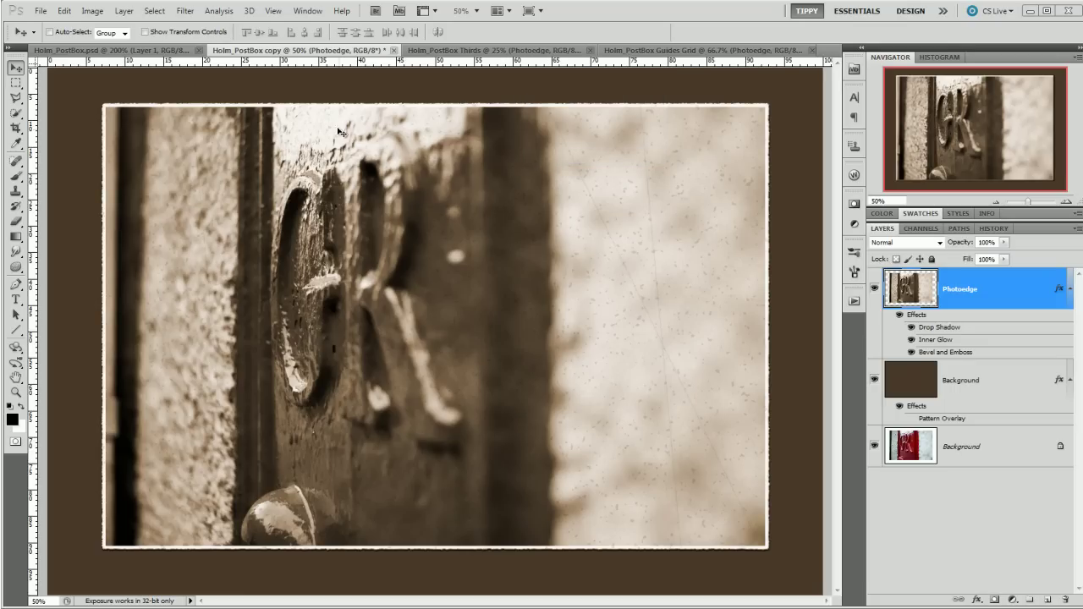
left_click(273, 10)
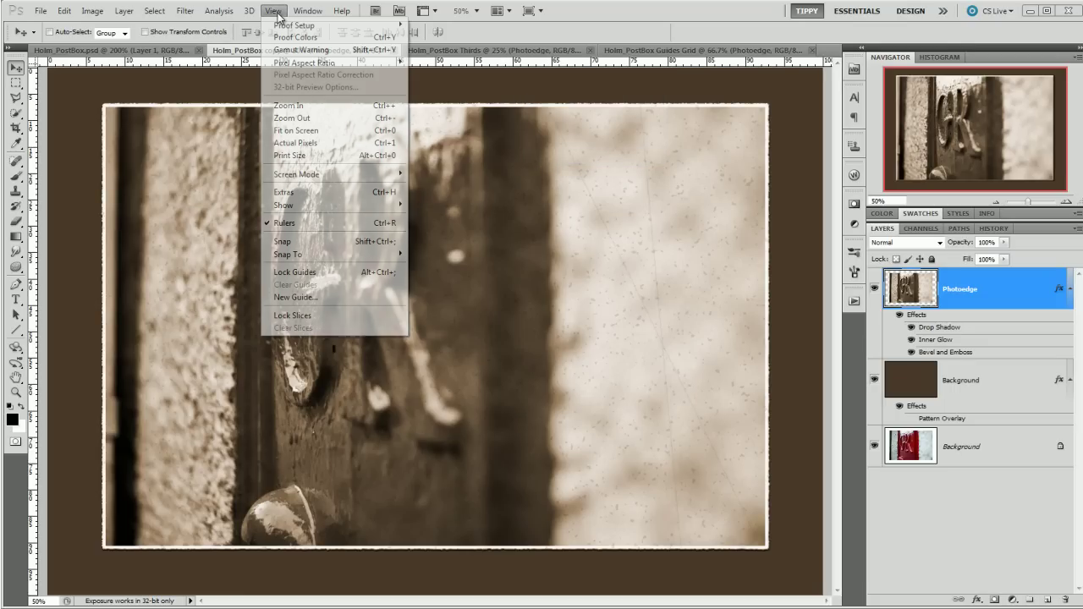
left_click(289, 300)
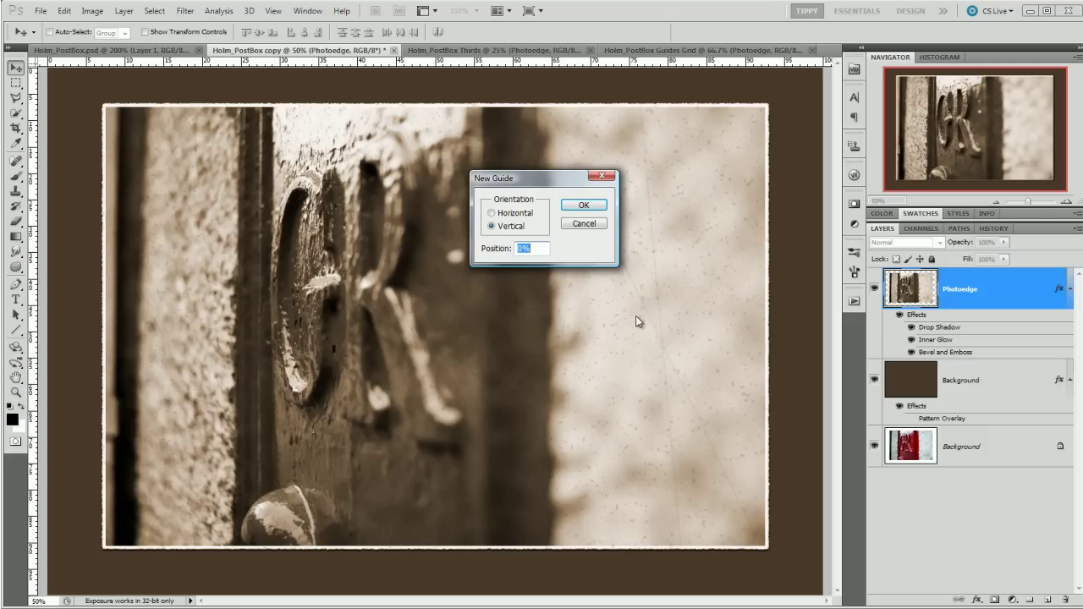
type("33")
key("Return")
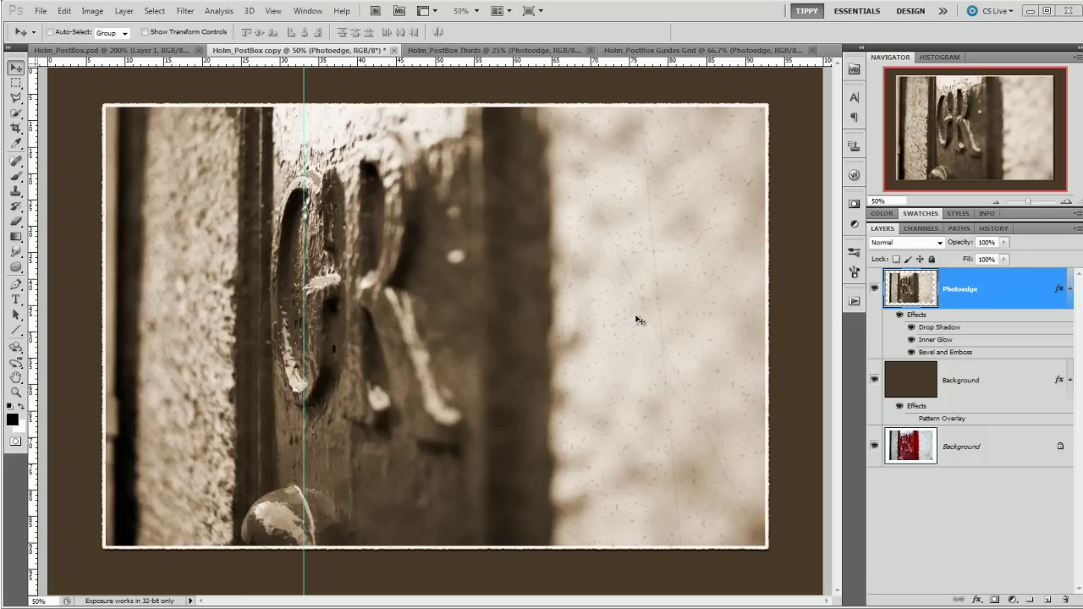
left_click(273, 11)
left_click(296, 297)
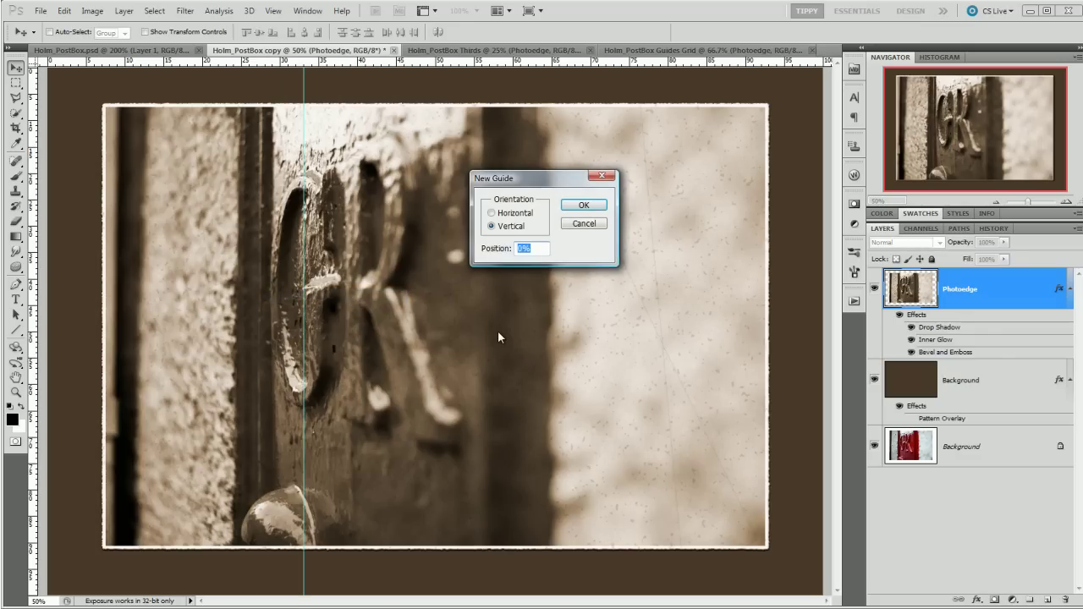
type("66%")
key("Return")
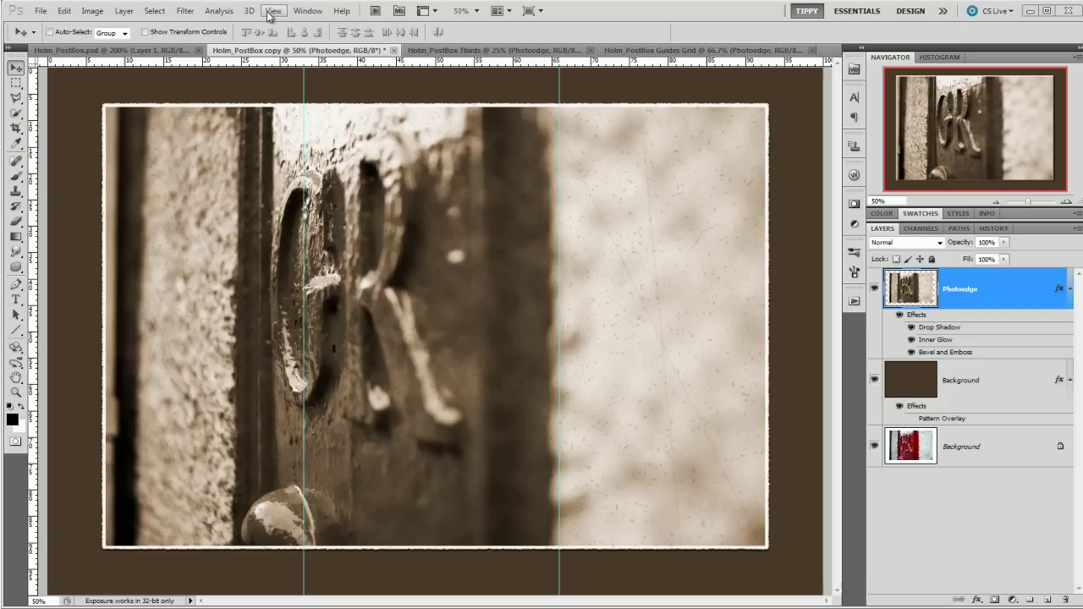
Step: Add horizontal guides at 33% and 66%
left_click(272, 10)
left_click(307, 297)
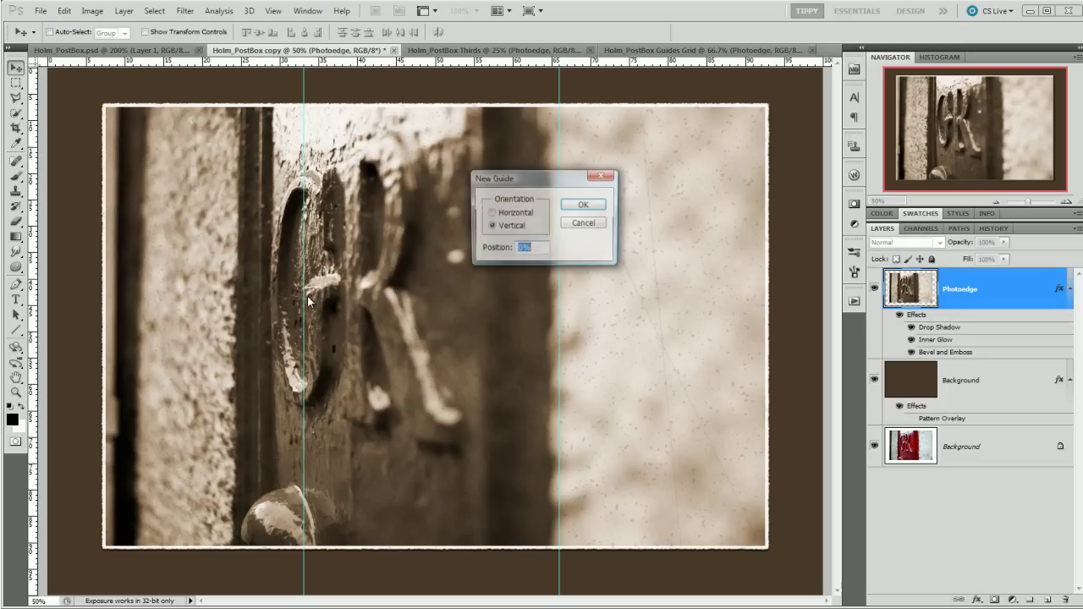
type("33")
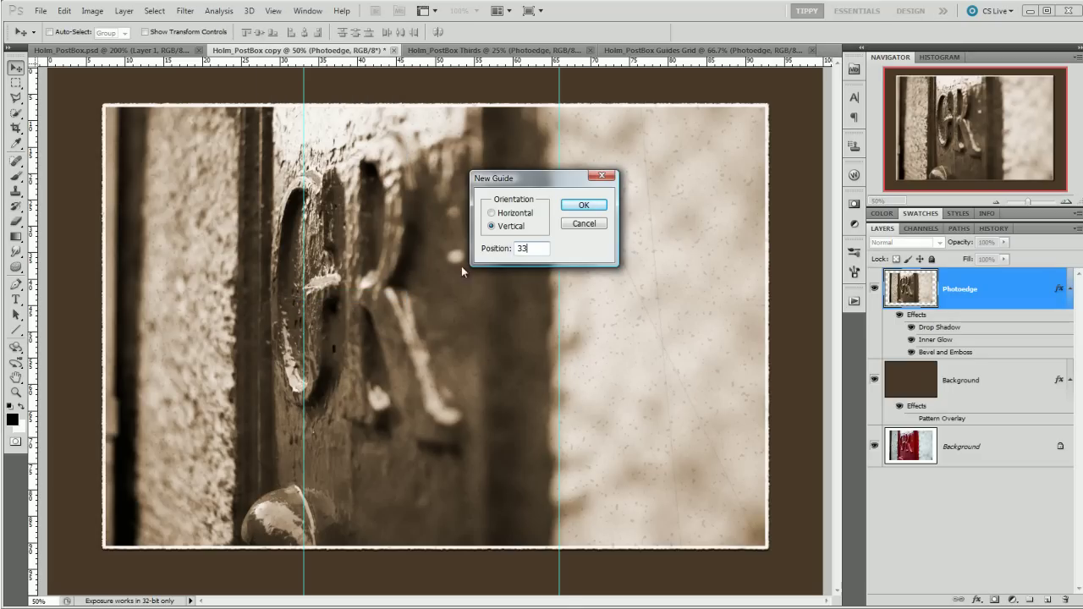
left_click(518, 215)
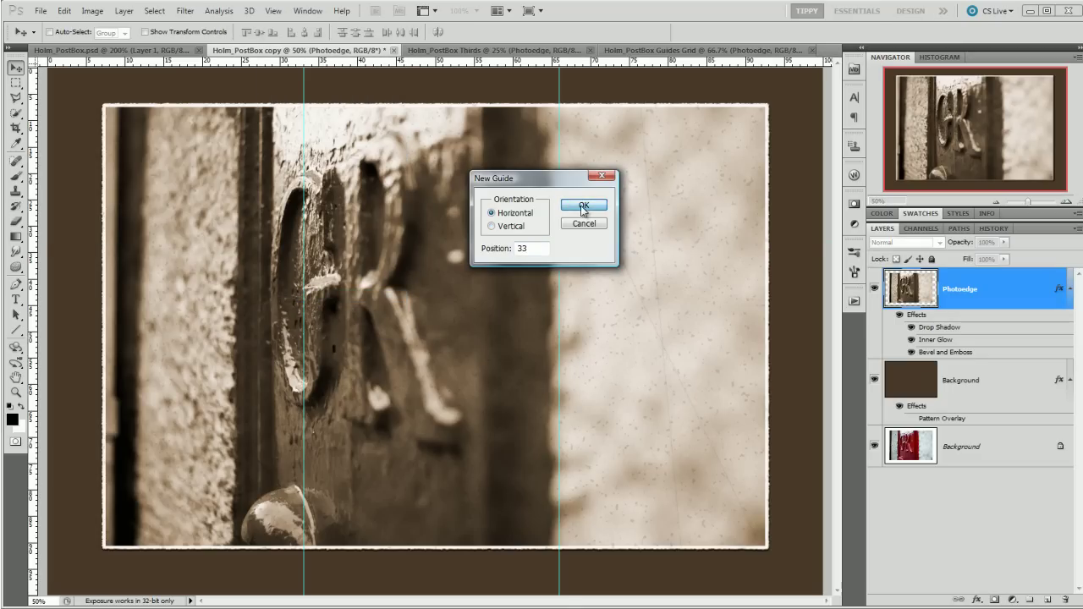
left_click(582, 204)
left_click(273, 10)
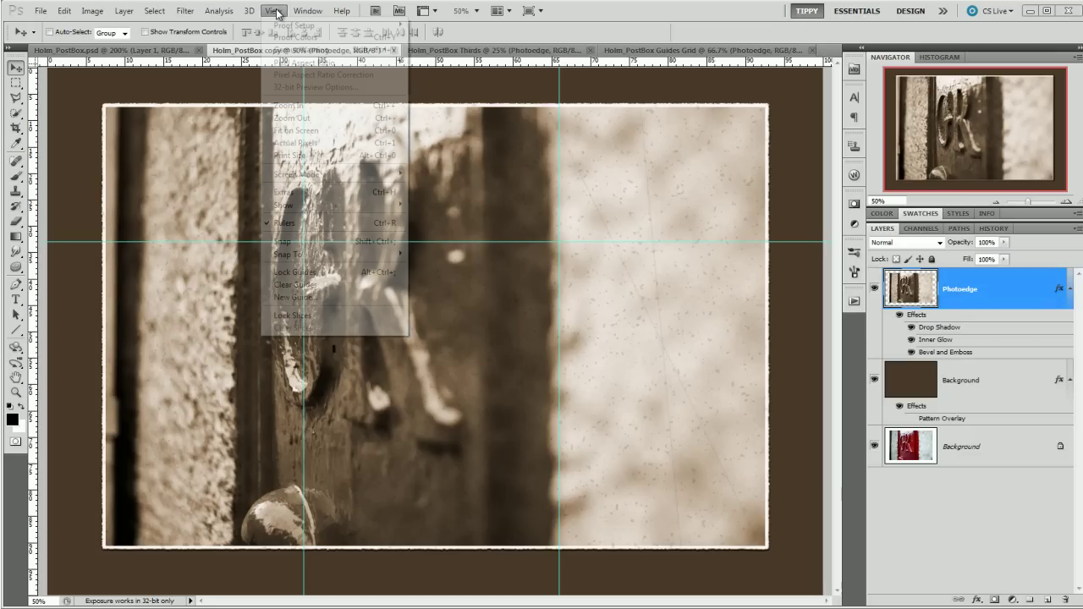
left_click(317, 292)
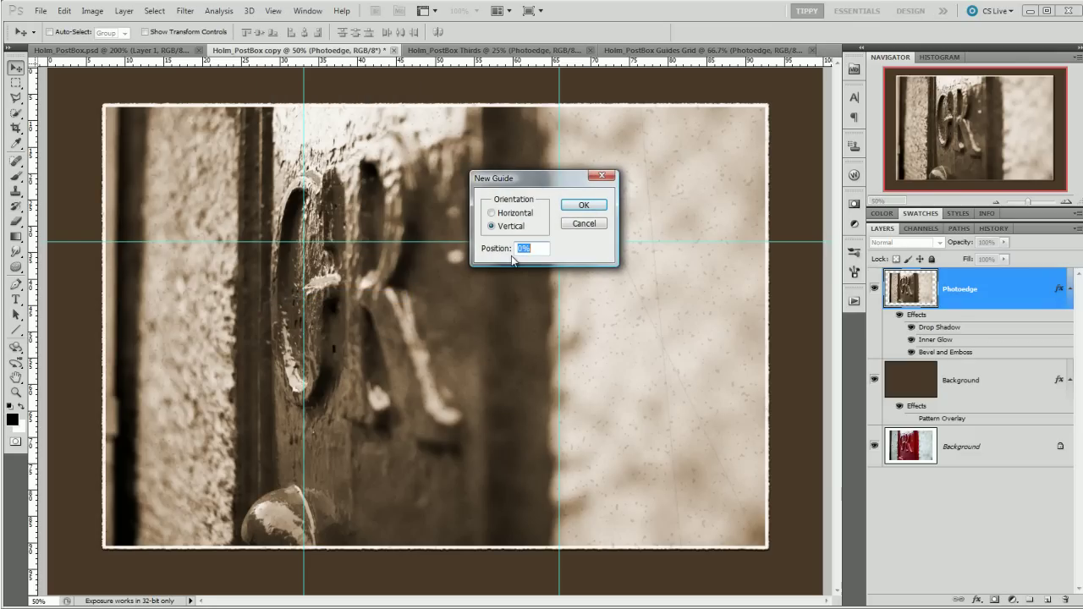
type("66")
left_click(497, 217)
left_click(572, 205)
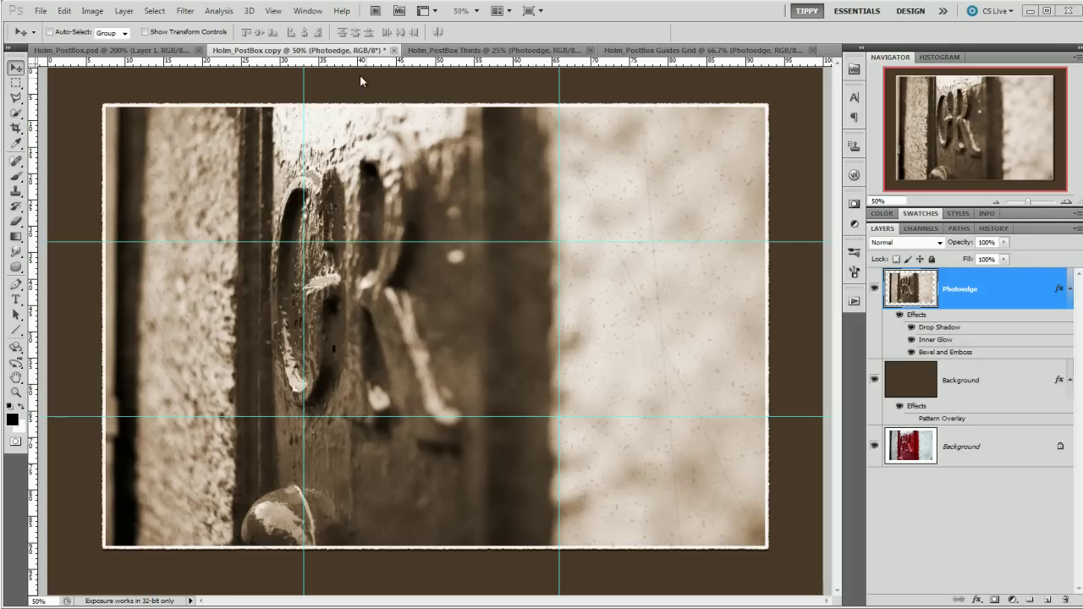
Step: Clear all guides, then preview a thirds crop overlay and cancel the crop
left_click(273, 10)
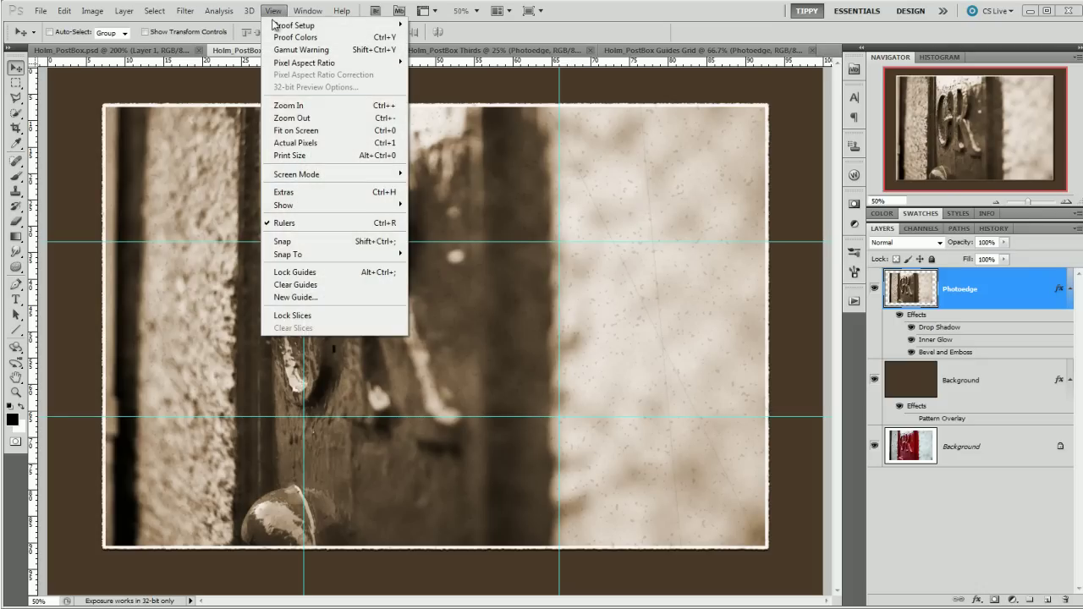
left_click(322, 285)
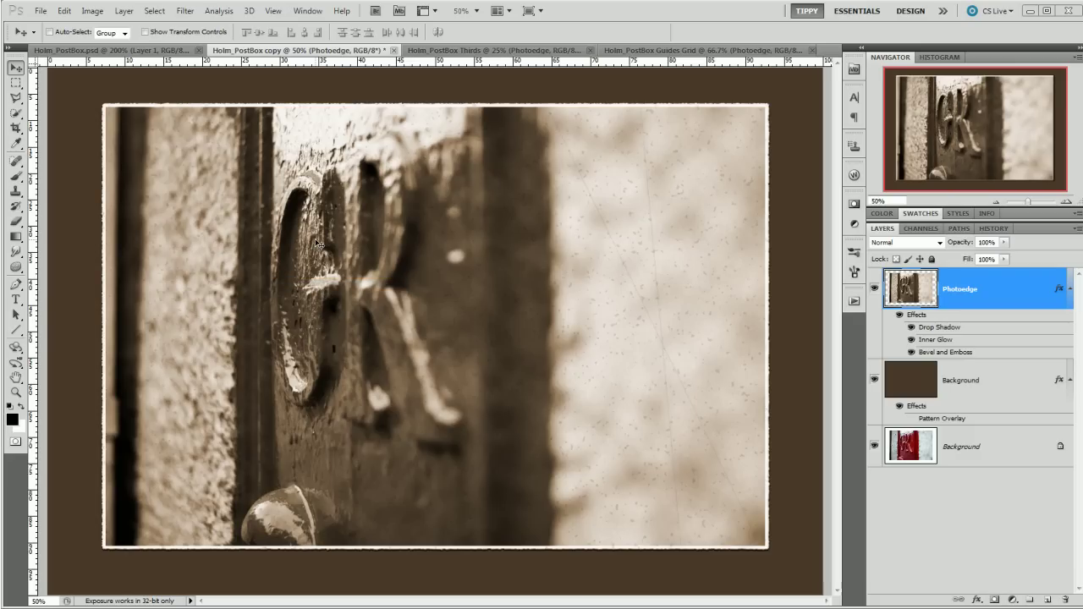
left_click(16, 127)
left_click_drag(142, 149, 715, 517)
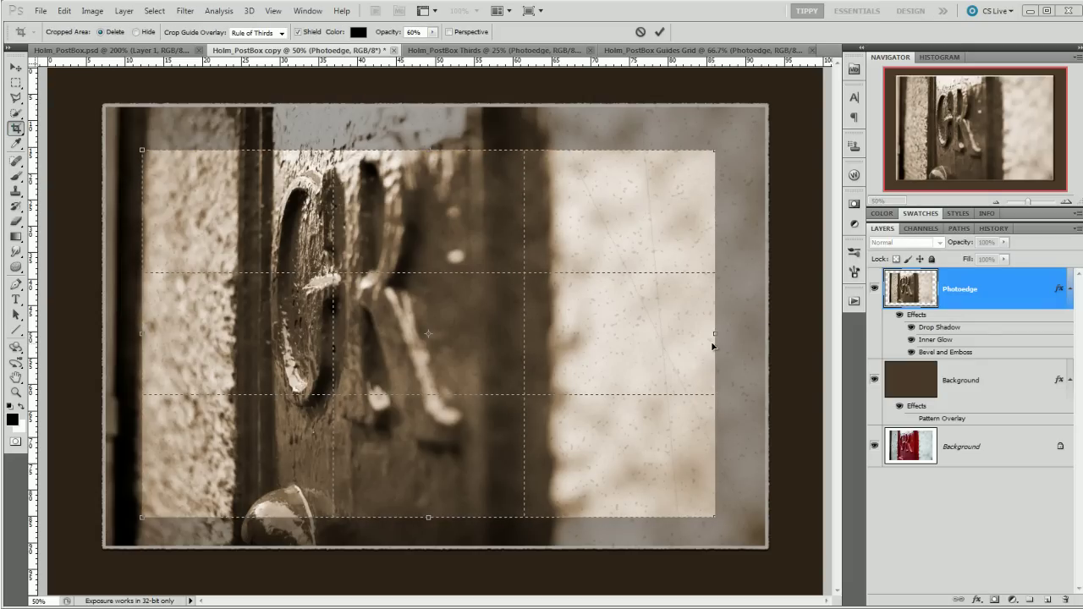
key("Escape")
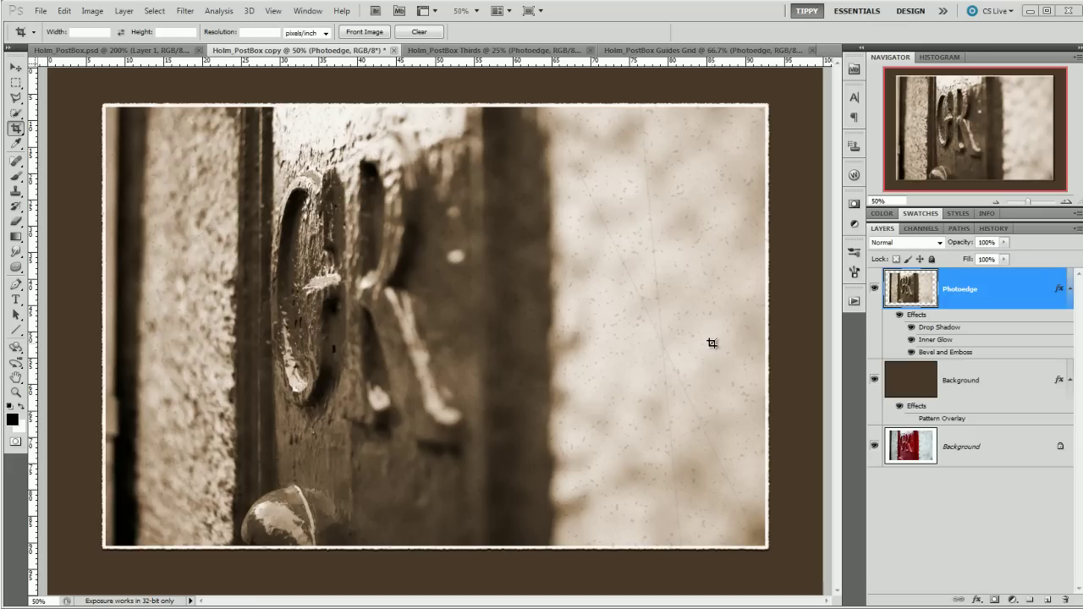
Step: Run the Thirds action to add thirds guides, then clear all guides again
left_click(855, 303)
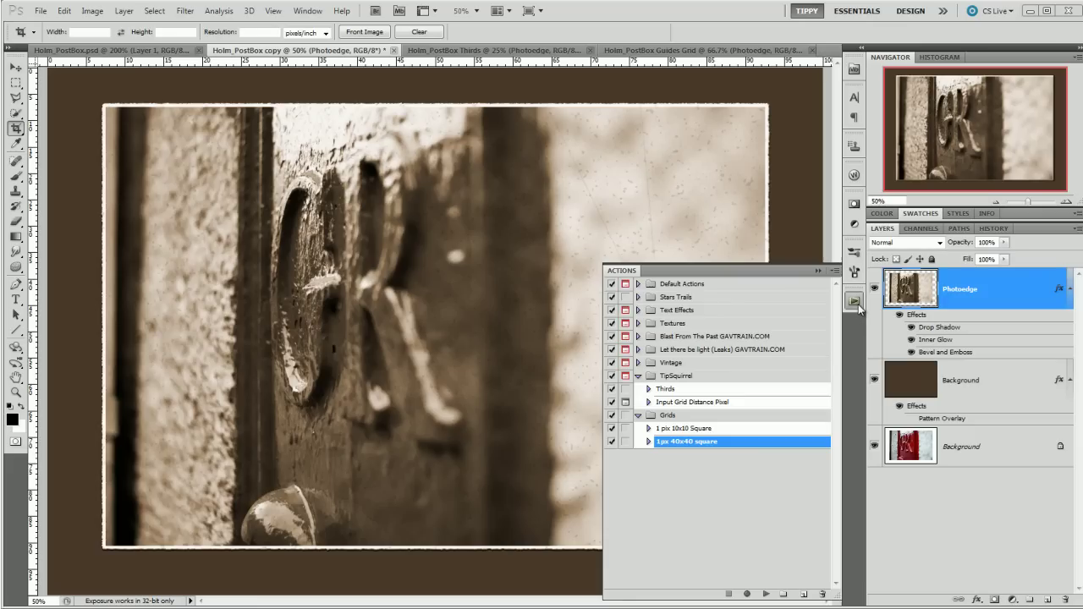
left_click(665, 390)
left_click(767, 595)
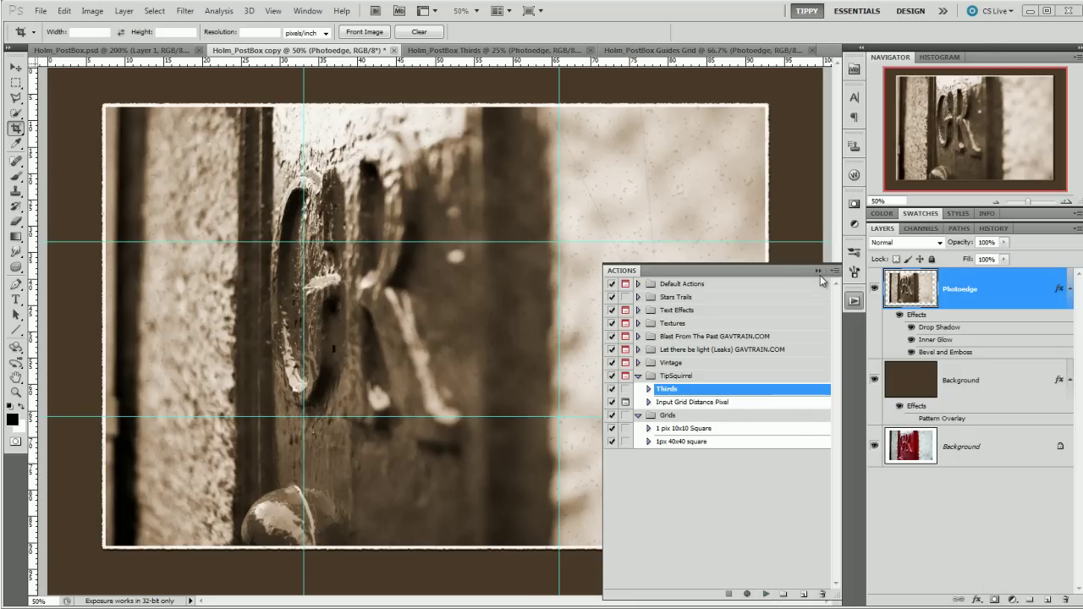
left_click(818, 271)
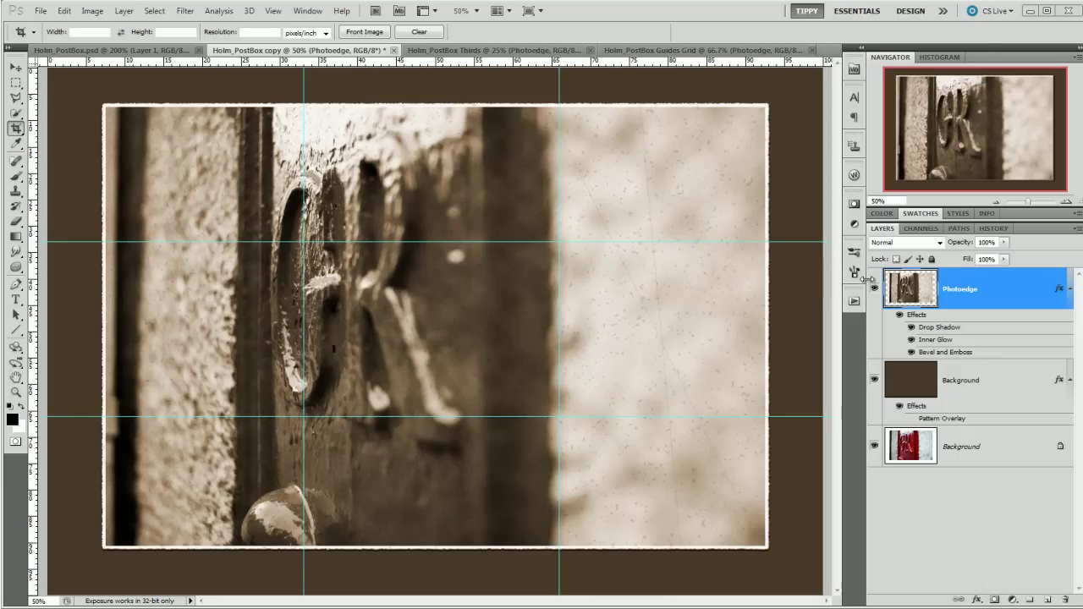
left_click(273, 11)
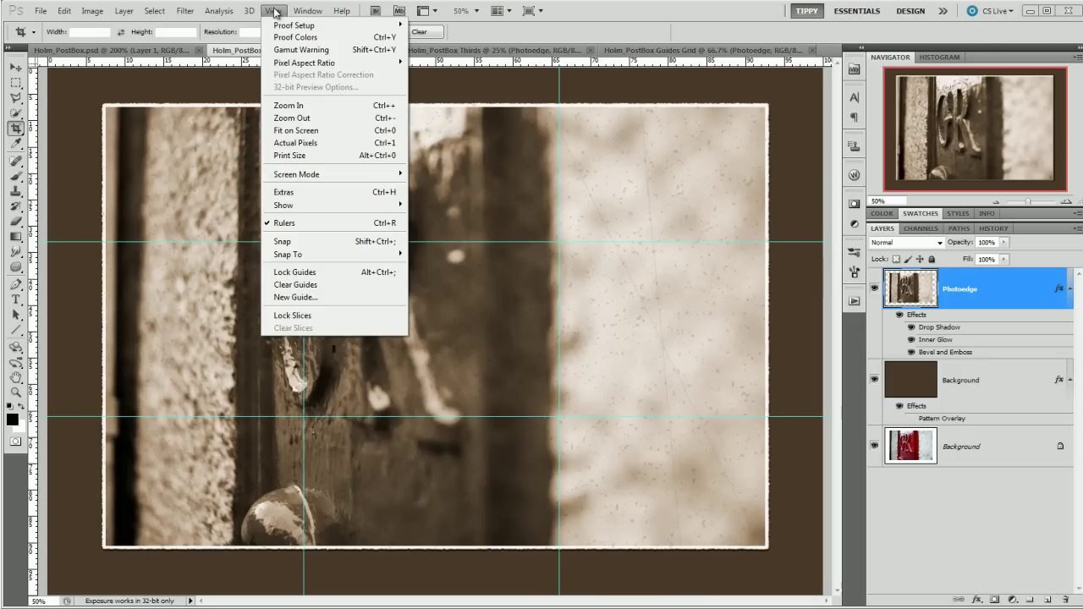
left_click(302, 286)
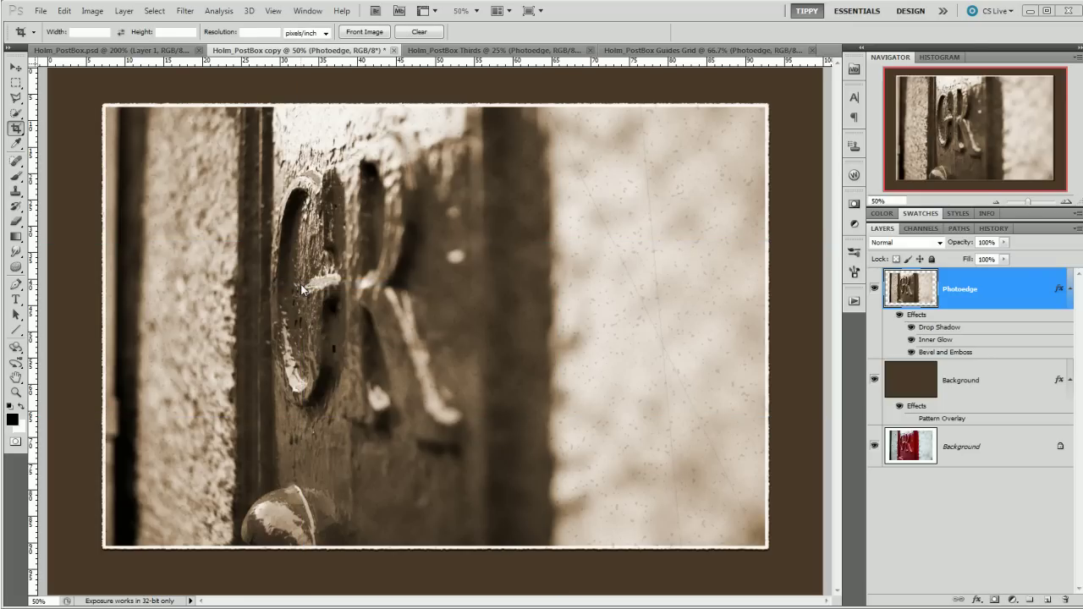
Step: Switch the rulers to pixels and add two vertical guides at 10 px
right_click(285, 65)
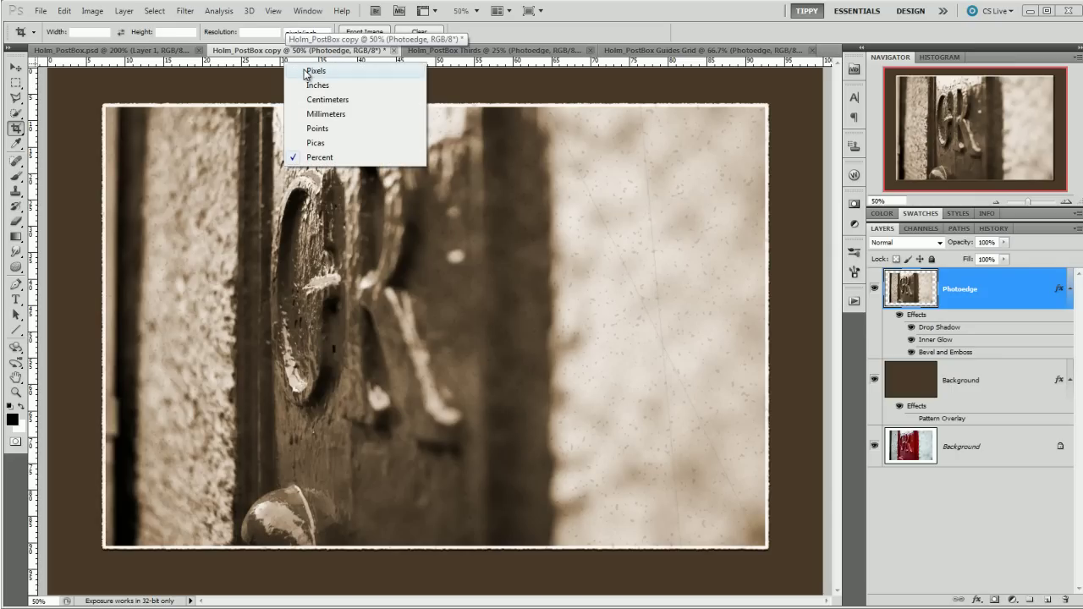
left_click(306, 73)
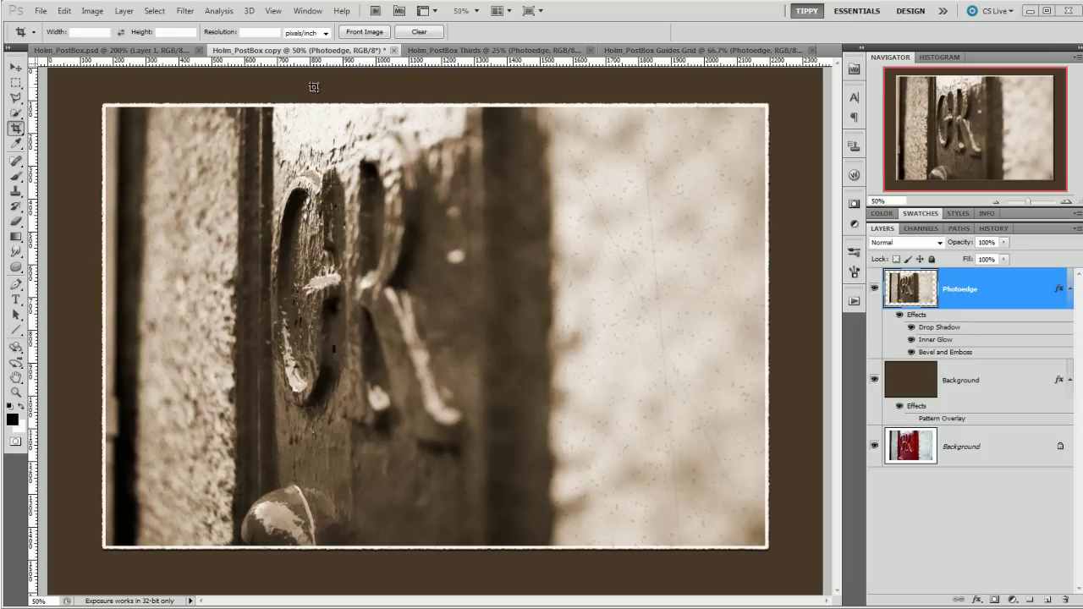
left_click(271, 11)
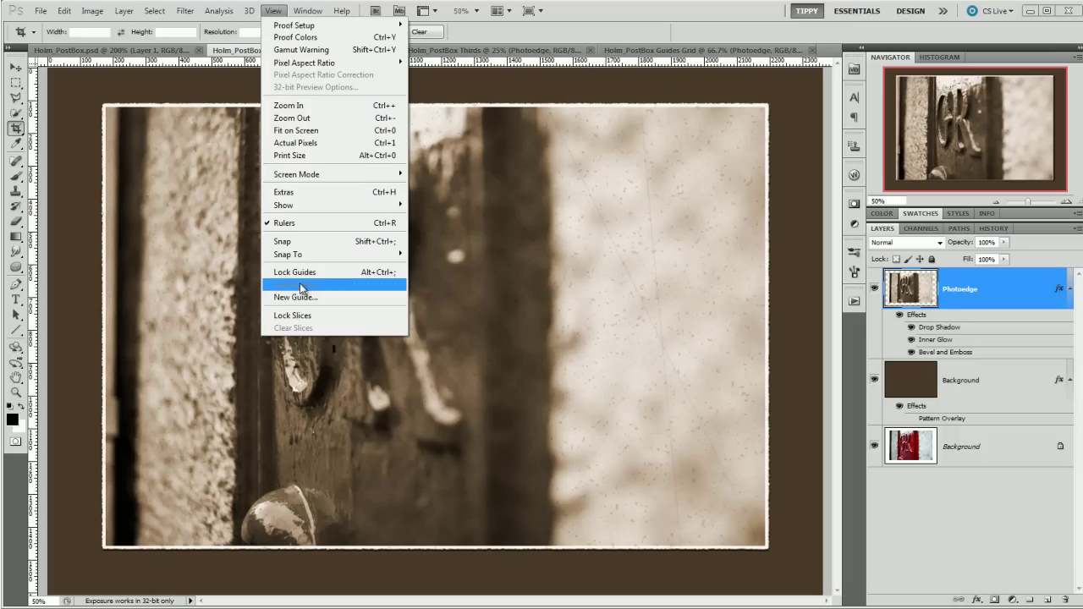
left_click(300, 297)
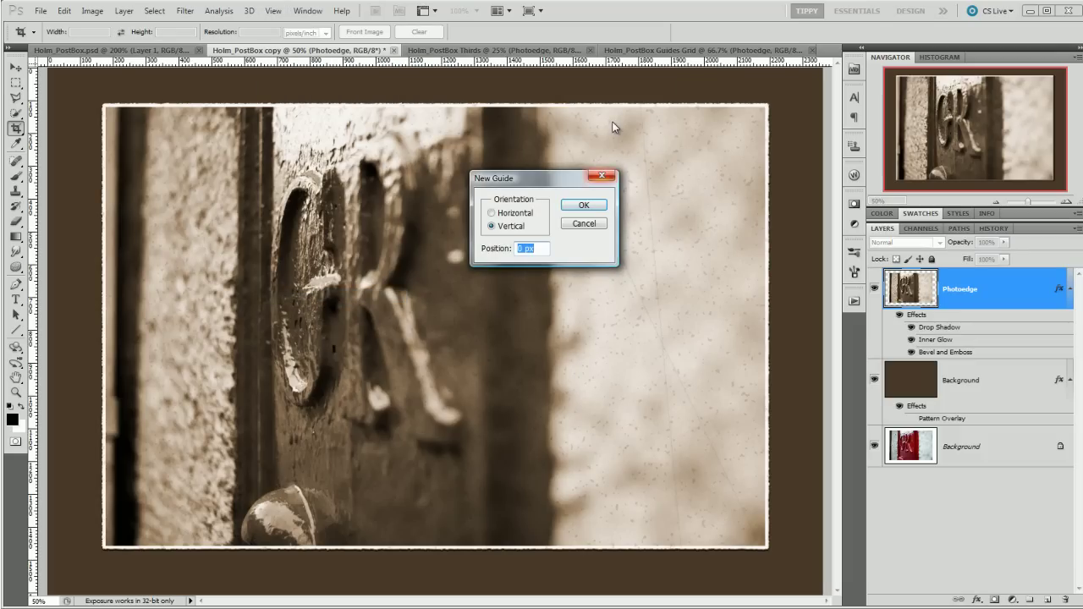
type("10")
key("Return")
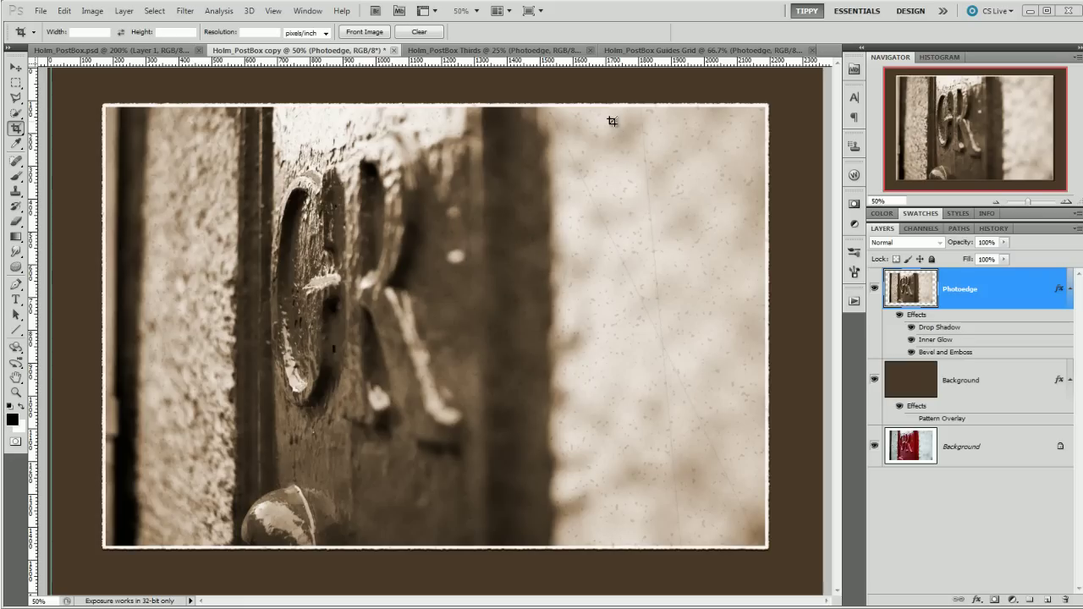
left_click(273, 10)
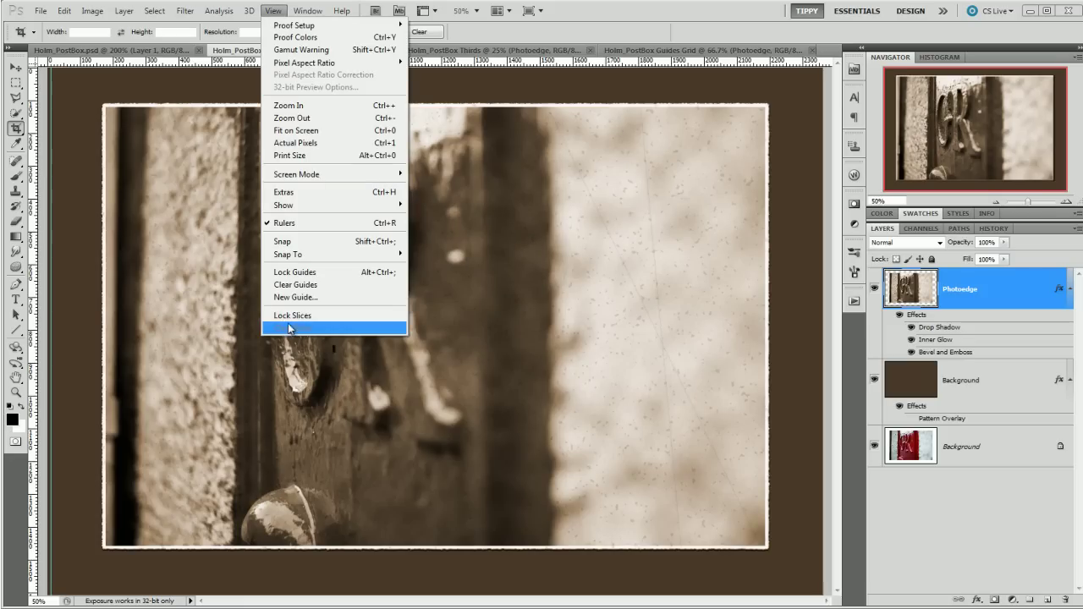
left_click(295, 297)
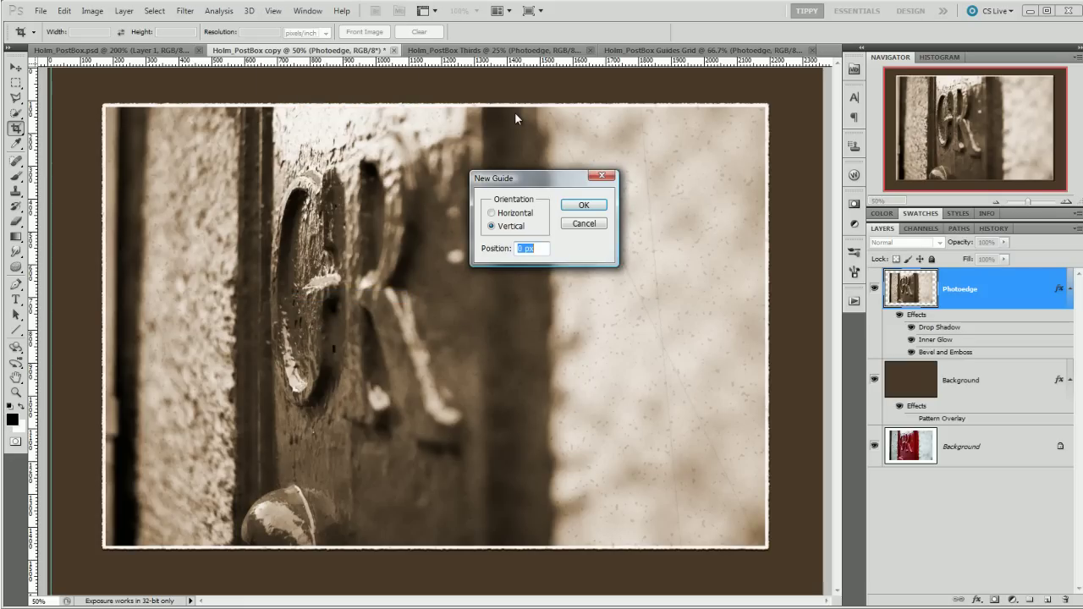
type("10")
key("Return")
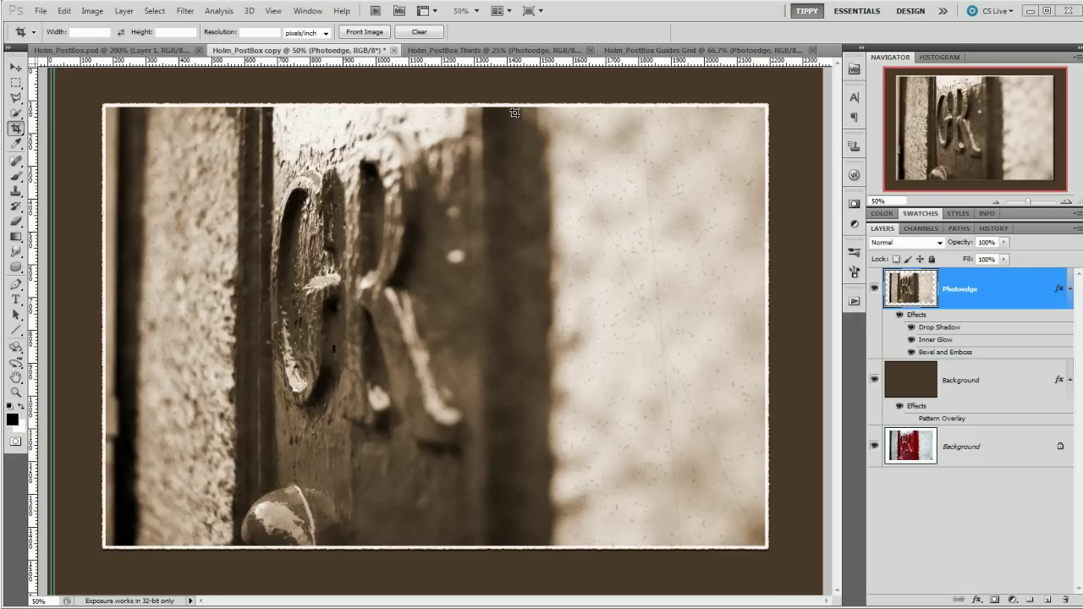
Step: Add a horizontal guide at 0 px along the canvas top
left_click(306, 11)
mouse_move(272, 14)
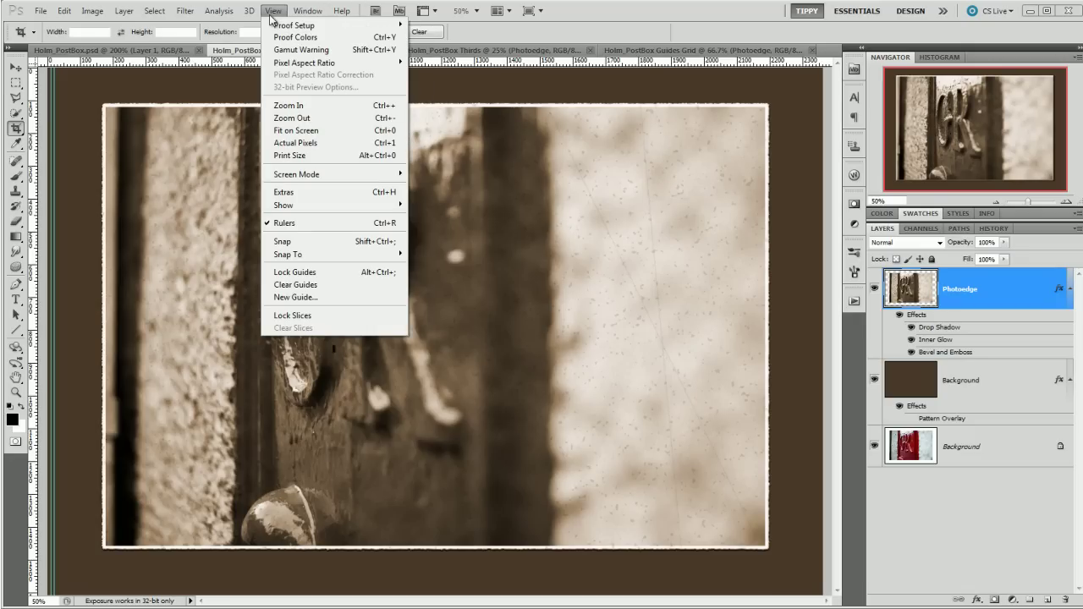
left_click(295, 297)
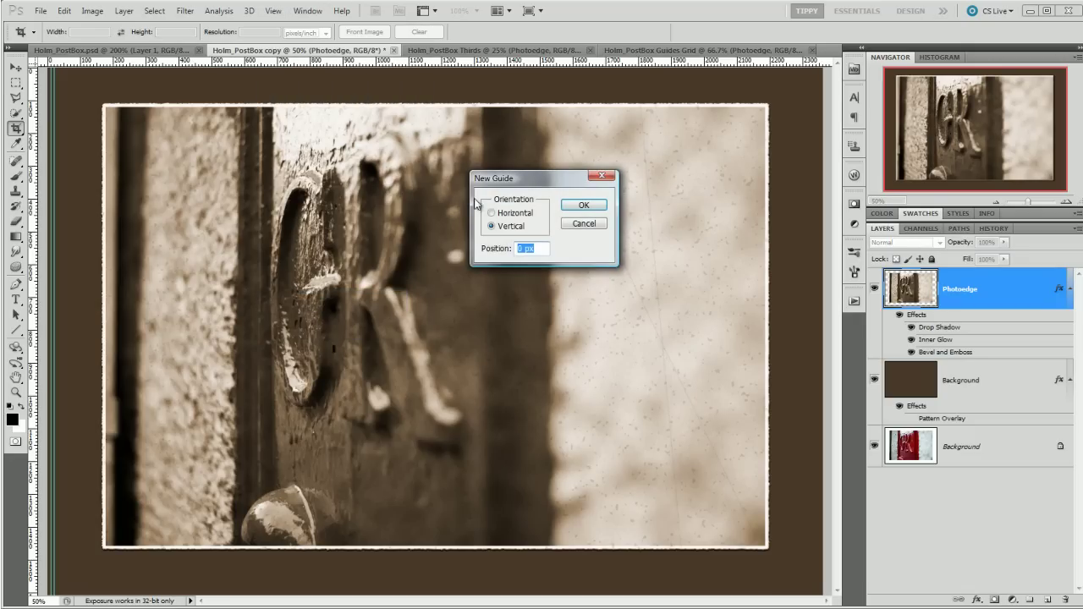
left_click(510, 213)
key("Return")
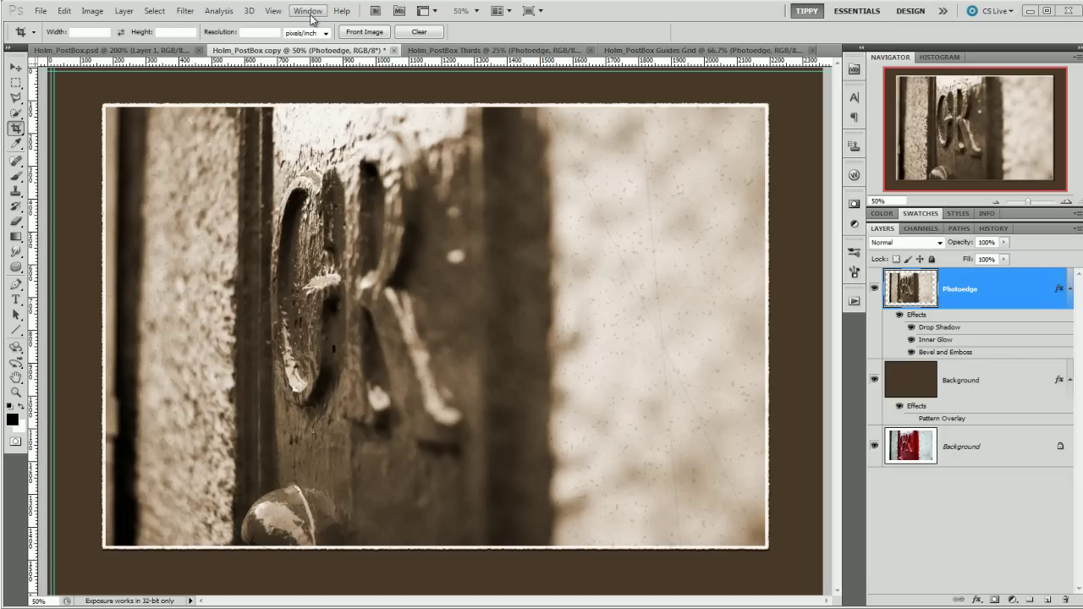
Step: Clear all guides and run the Input Grid Distance Pixel action
left_click(273, 11)
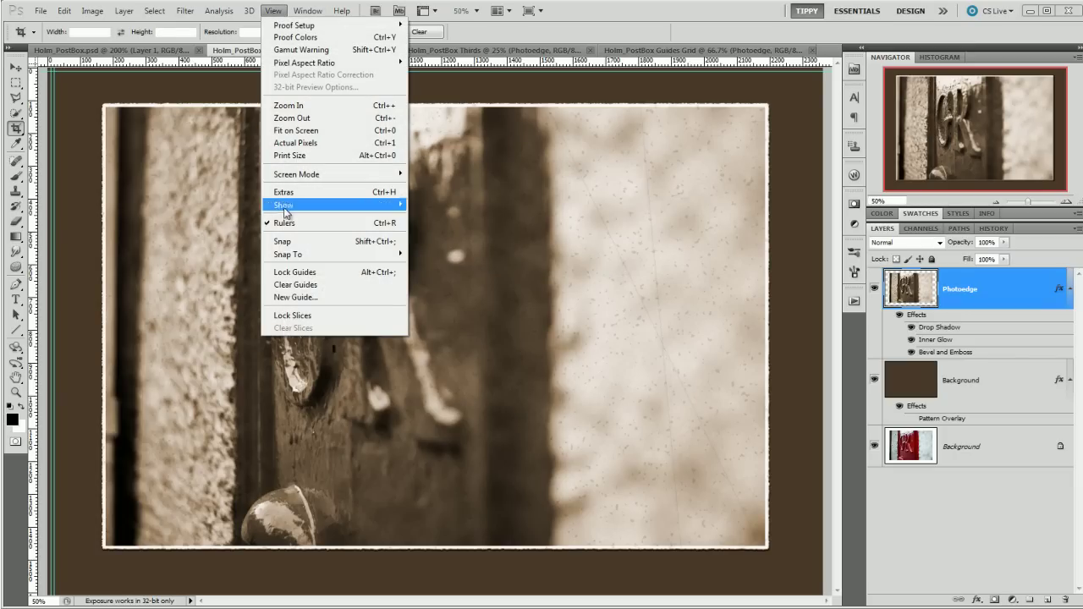
left_click(300, 288)
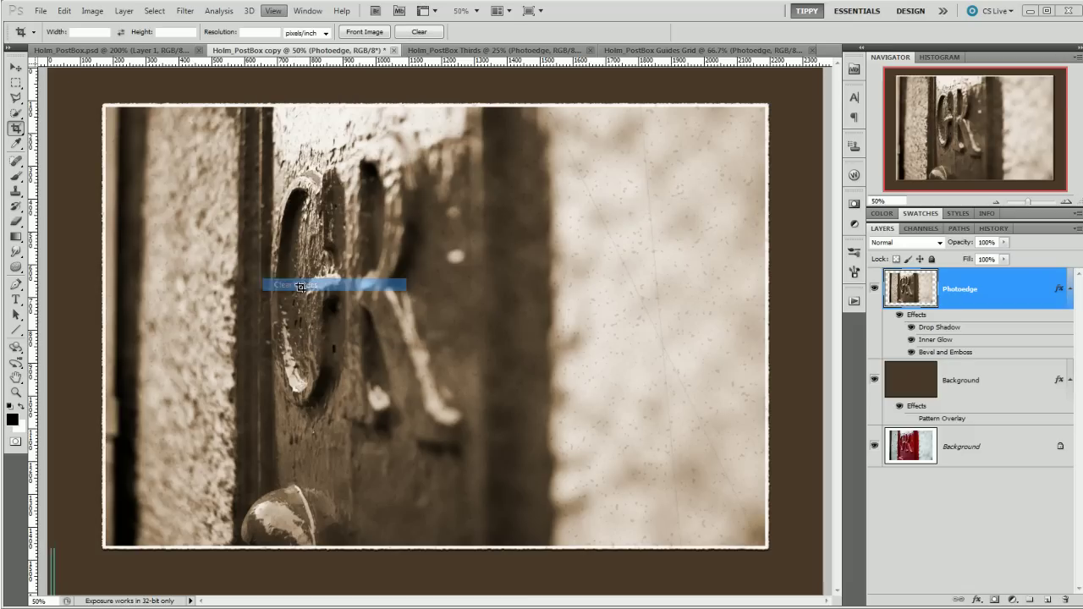
left_click(855, 300)
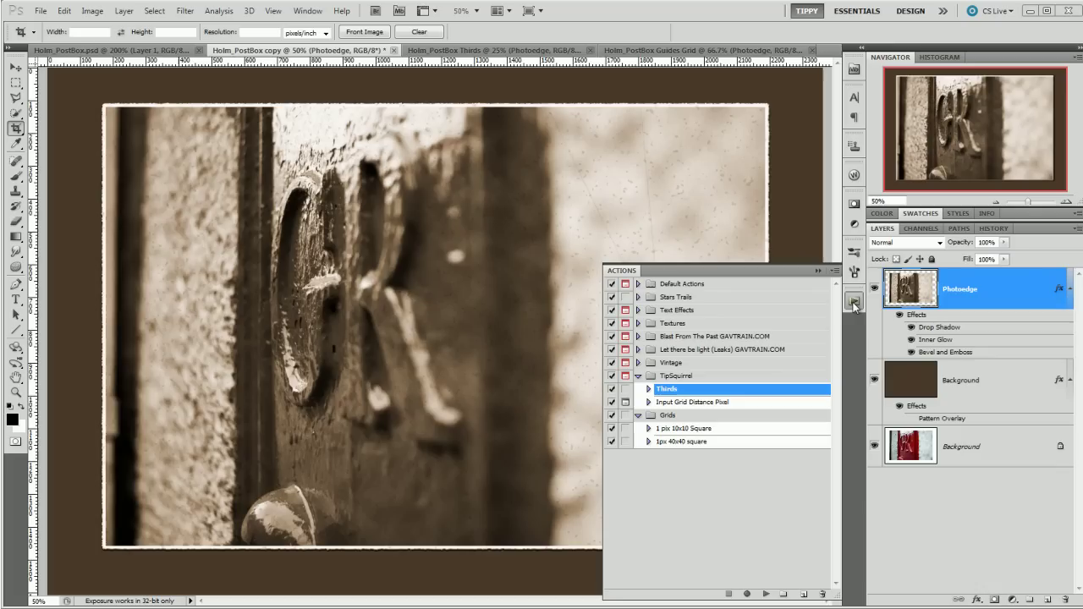
left_click(716, 404)
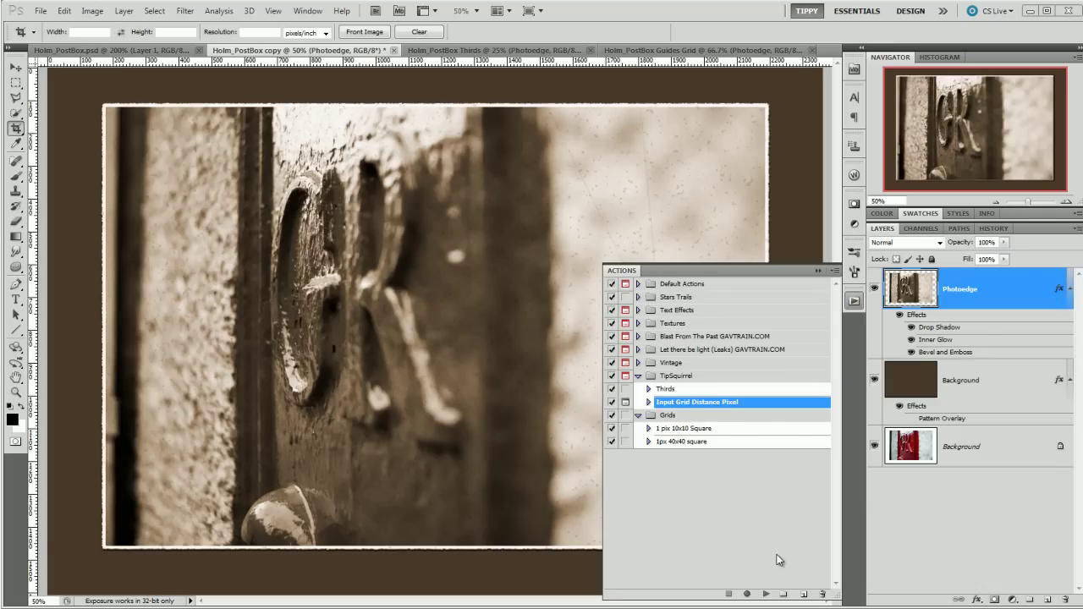
left_click(766, 594)
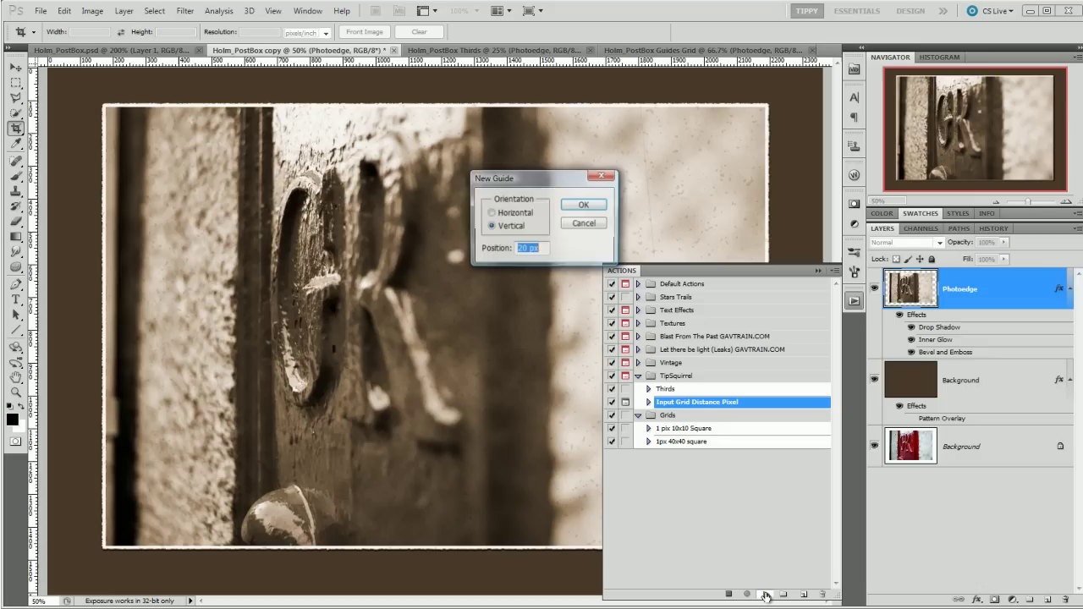
Step: Add vertical guides every 10 px from 10 to 100 px
type("0")
left_click(582, 205)
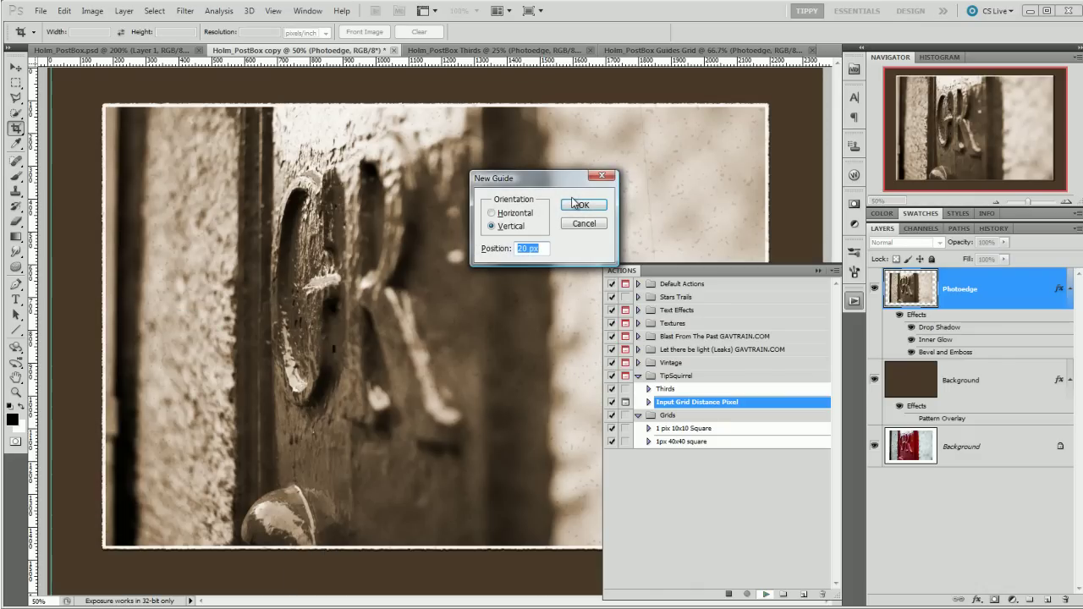
left_click(582, 205)
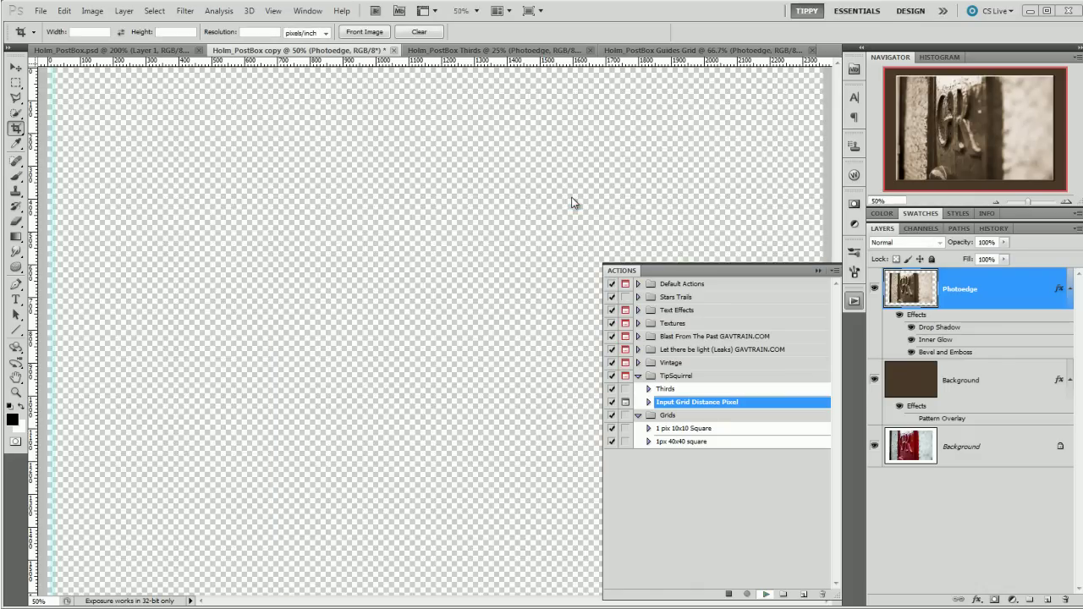
type("30")
left_click(582, 205)
type("40")
left_click(573, 204)
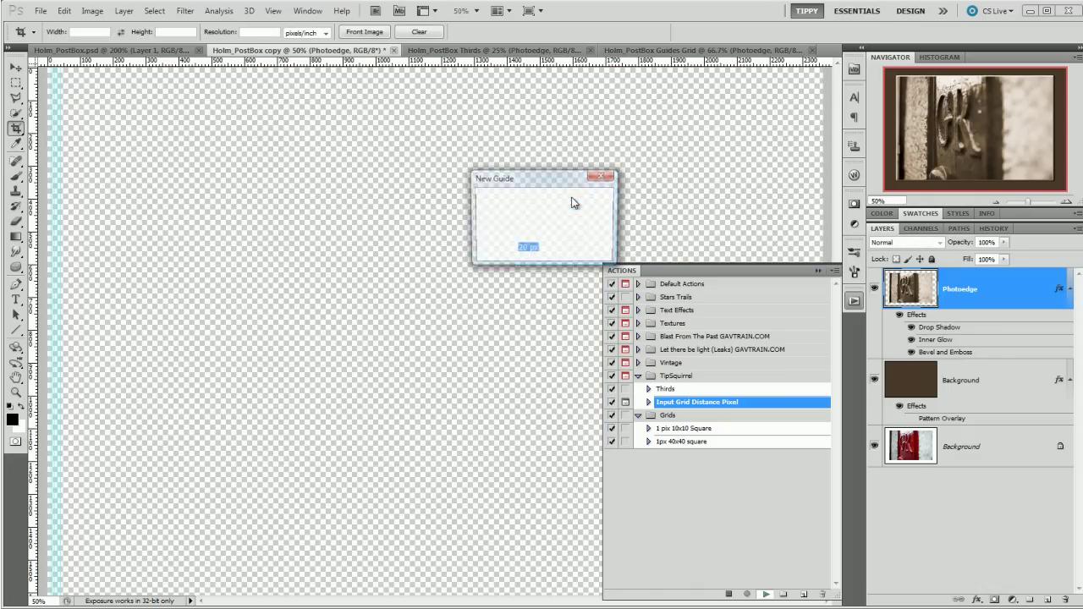
type("50")
left_click(573, 205)
type("60")
left_click(573, 205)
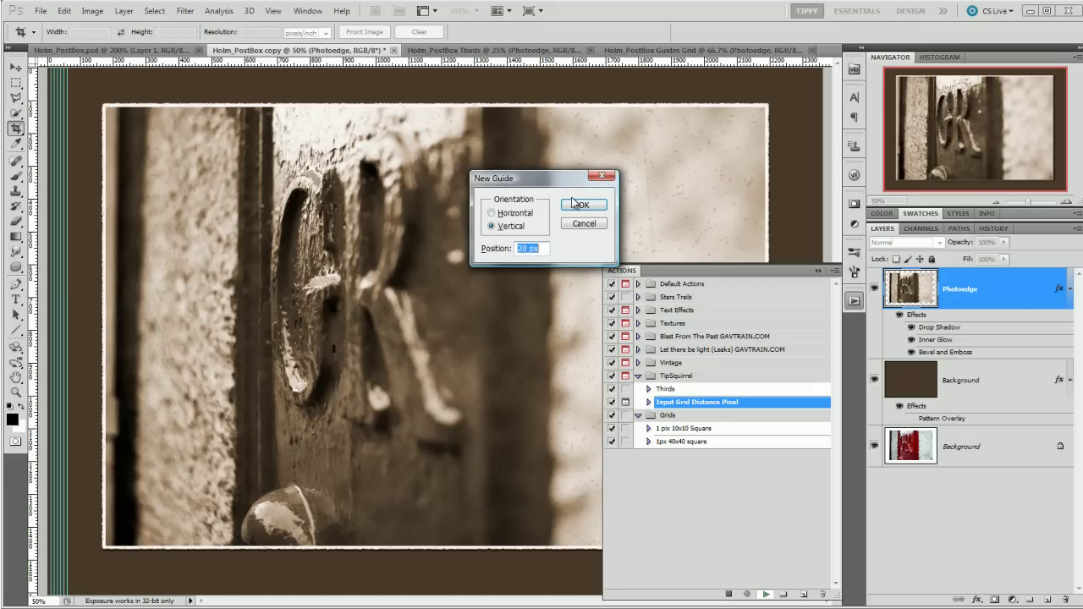
left_click(573, 204)
left_click(573, 204)
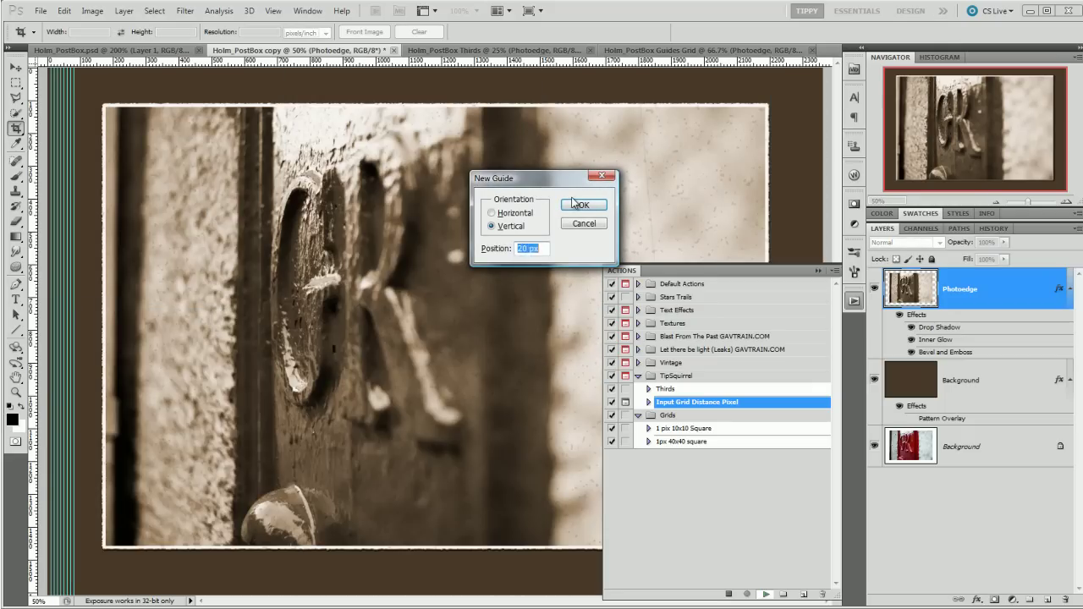
type("90")
left_click(573, 205)
type("100")
left_click(573, 205)
Step: Continue the vertical guides every 10 px from 110 to 200 px
type("110")
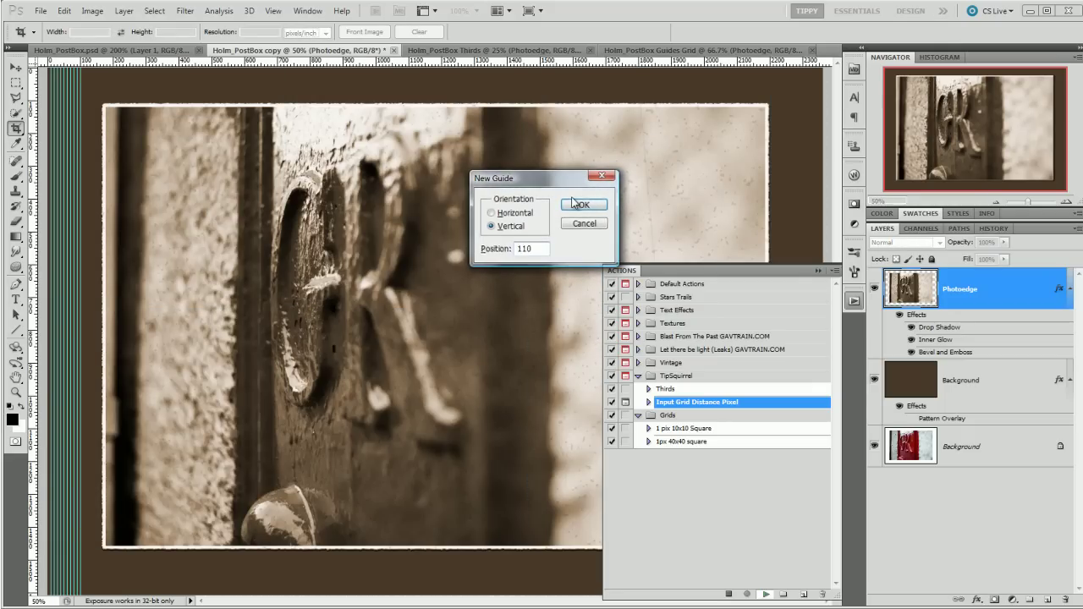
left_click(572, 205)
type("120")
left_click(573, 205)
type("130")
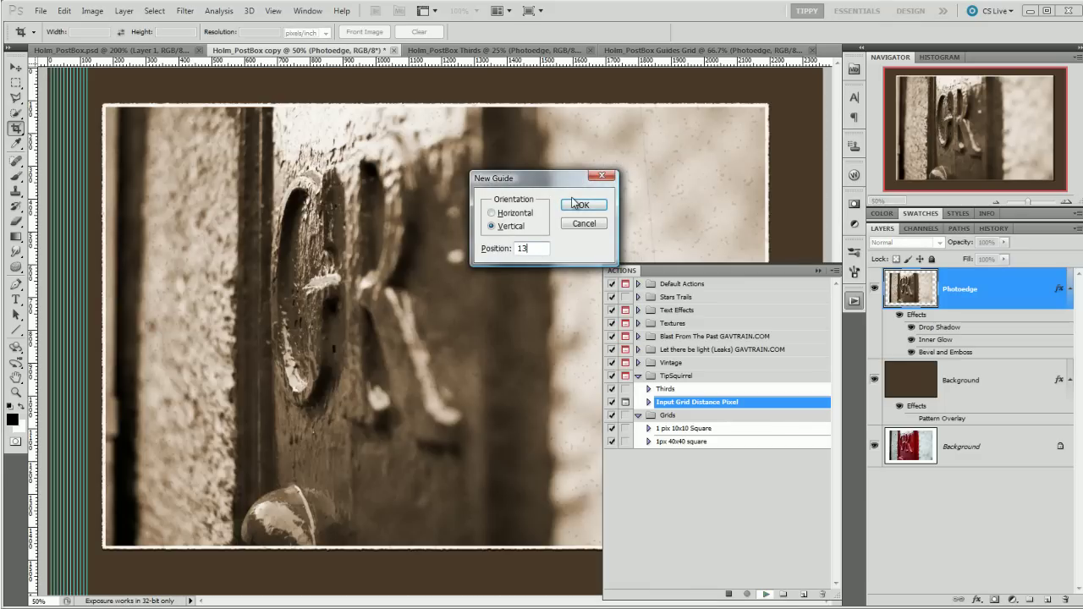
left_click(573, 205)
type("140")
left_click(573, 205)
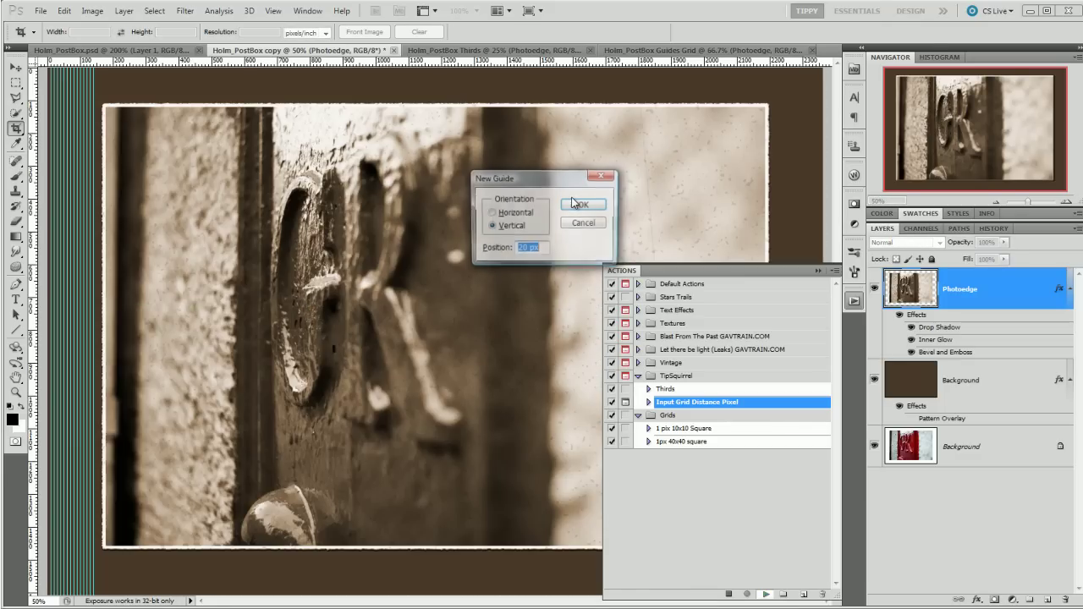
type("150")
left_click(573, 205)
type("160")
left_click(573, 205)
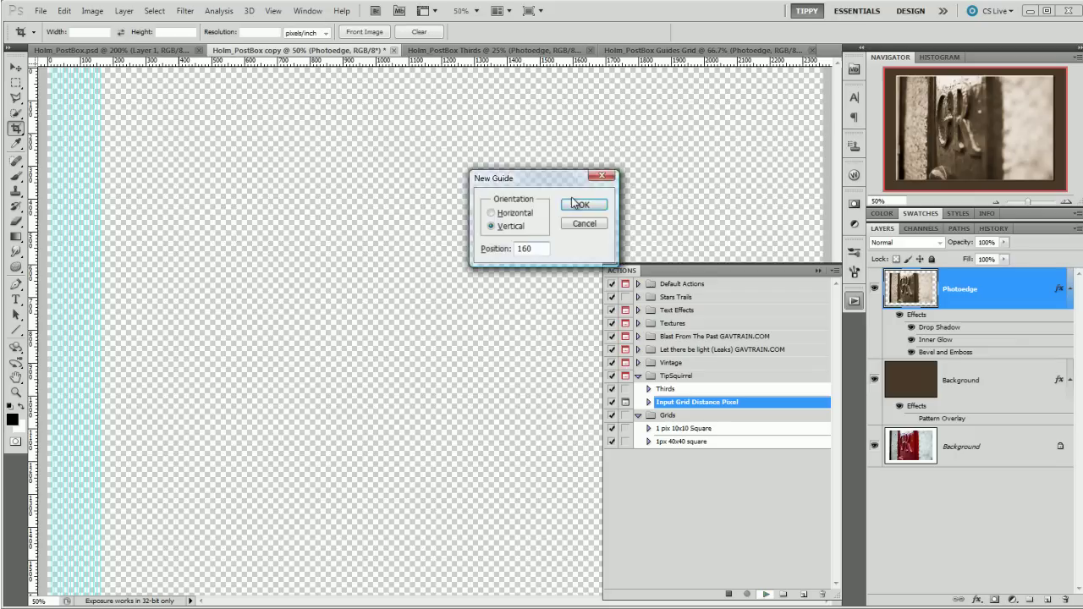
type("170")
left_click(573, 204)
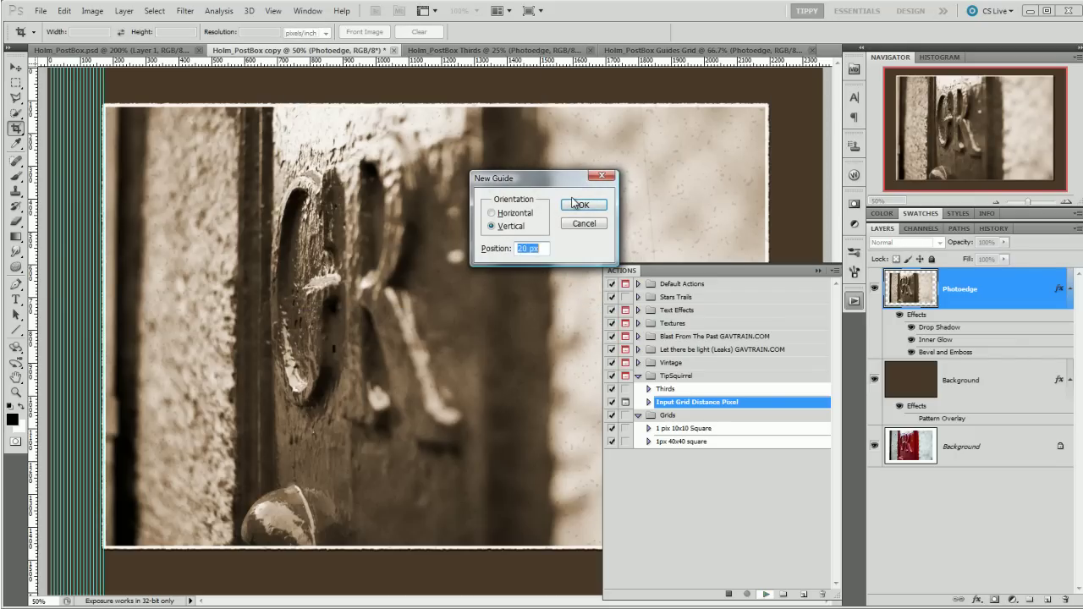
type("180")
left_click(573, 204)
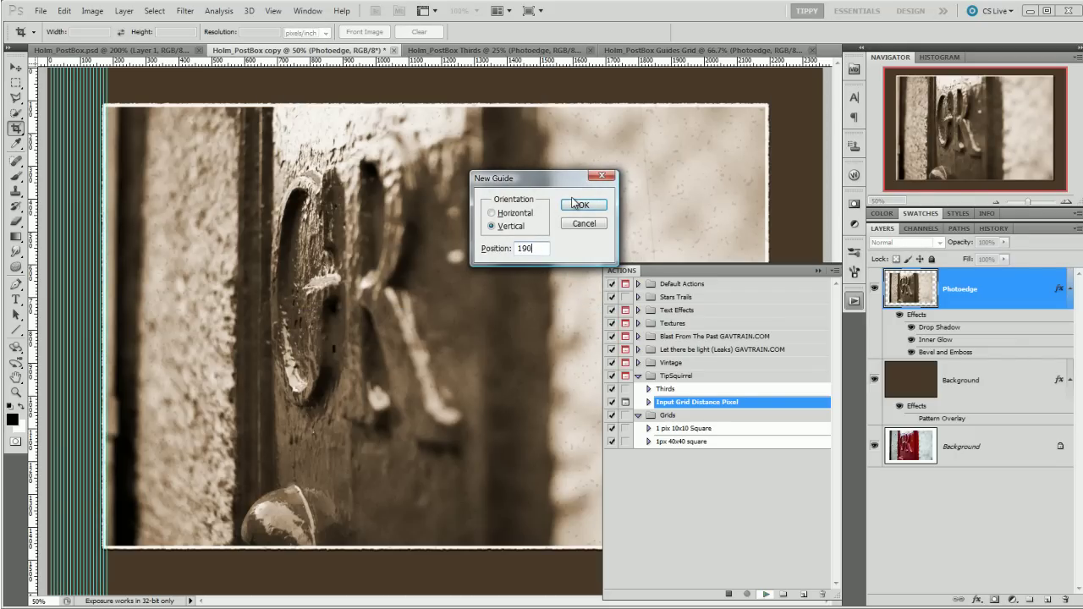
type("190")
left_click(573, 205)
type("2")
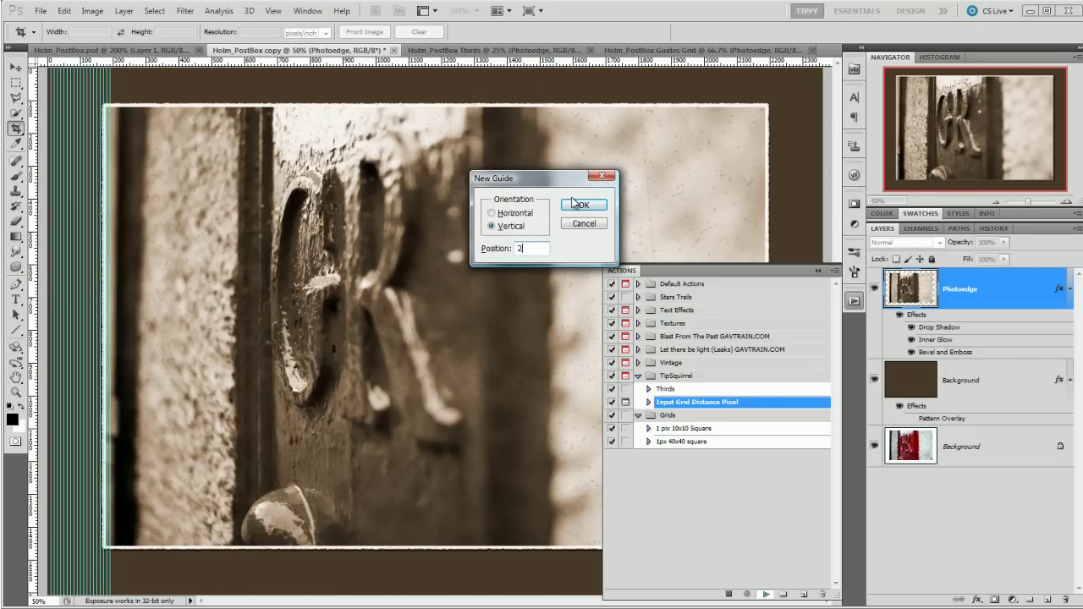
type("00")
left_click(573, 205)
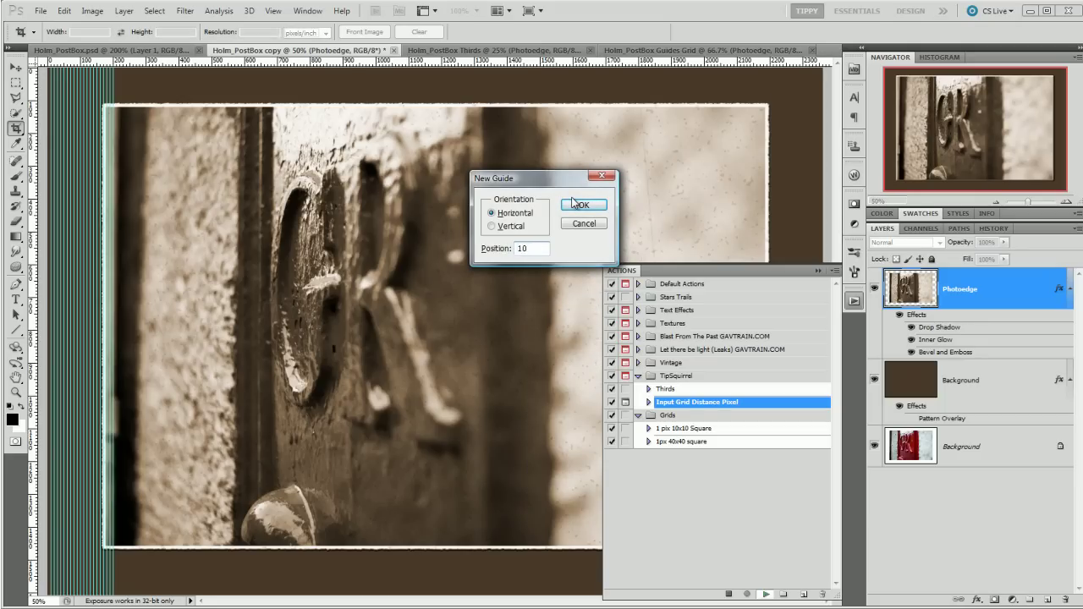
Step: Add horizontal guides along the top, entering positions 20 and 40 px
left_click(573, 205)
type("20")
left_click(573, 205)
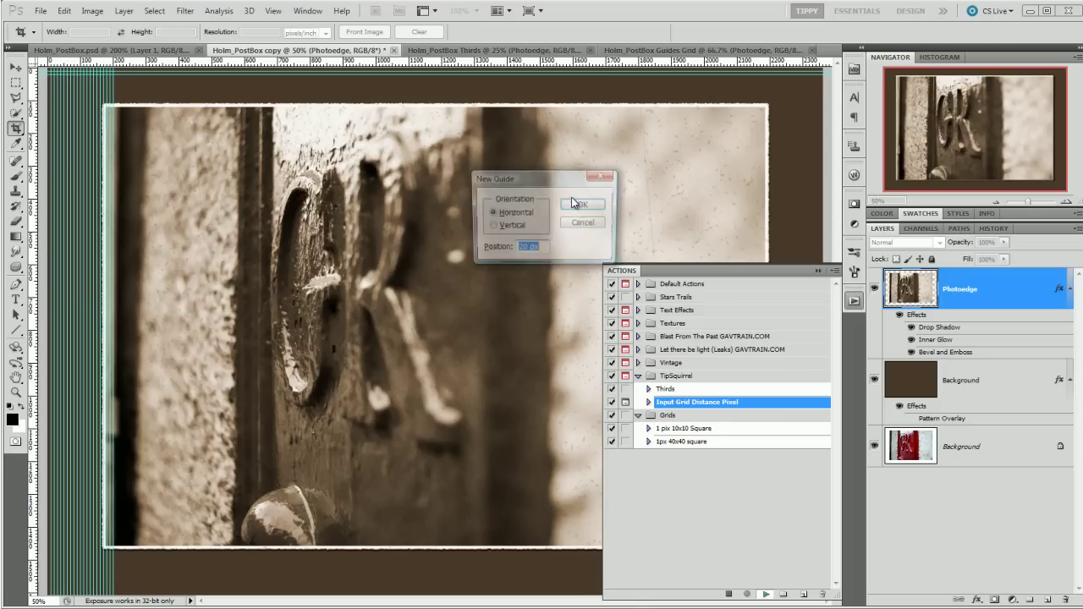
left_click(572, 205)
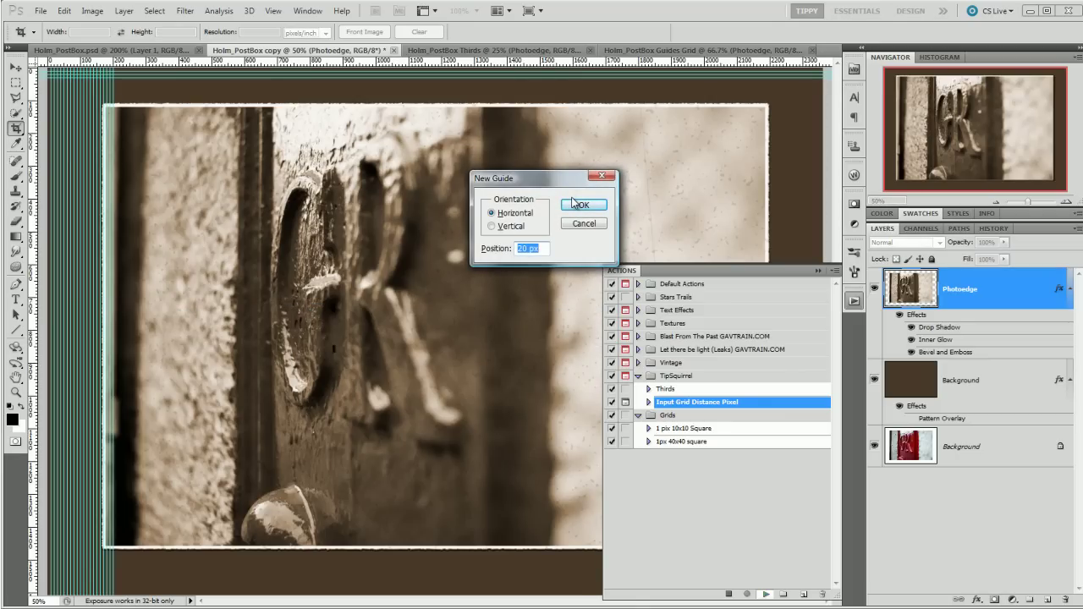
type("20")
left_click(573, 204)
type("40")
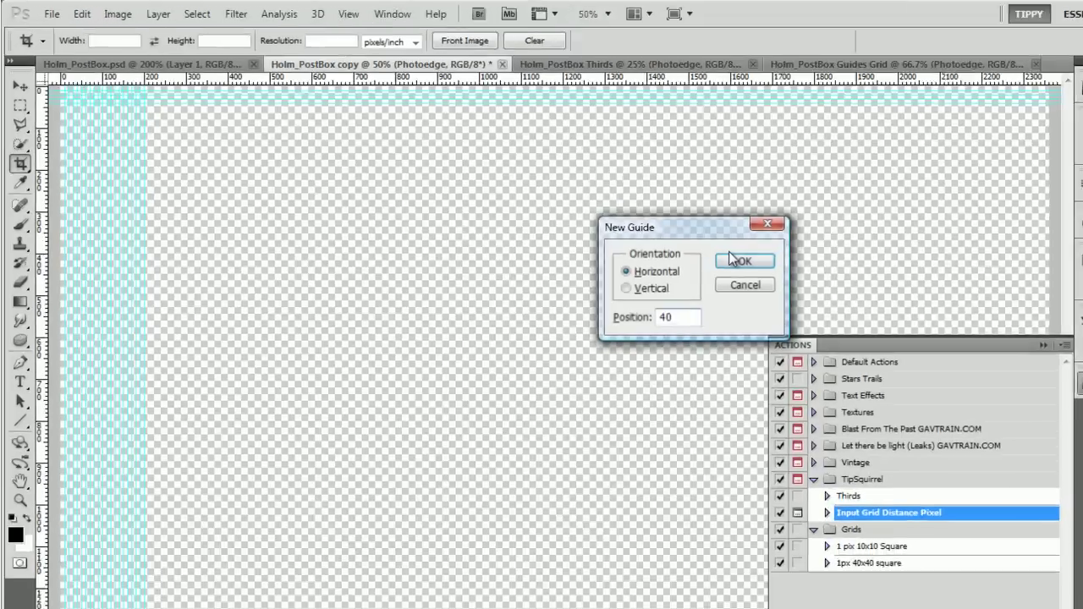
left_click(737, 261)
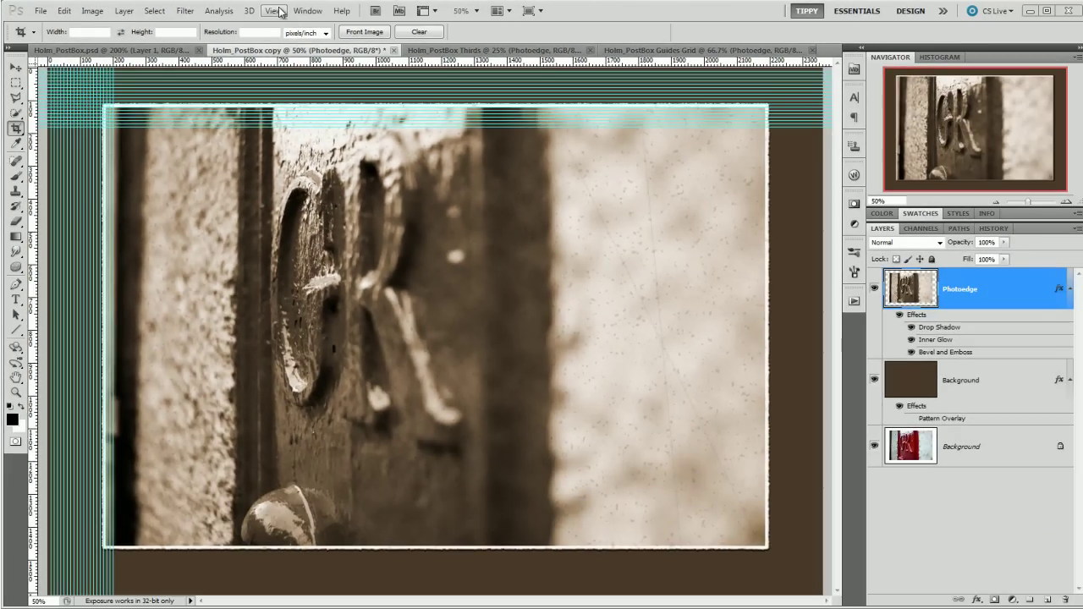
Step: Clear all guides via the View menu and create Layer 1 above Photoedge
left_click(277, 11)
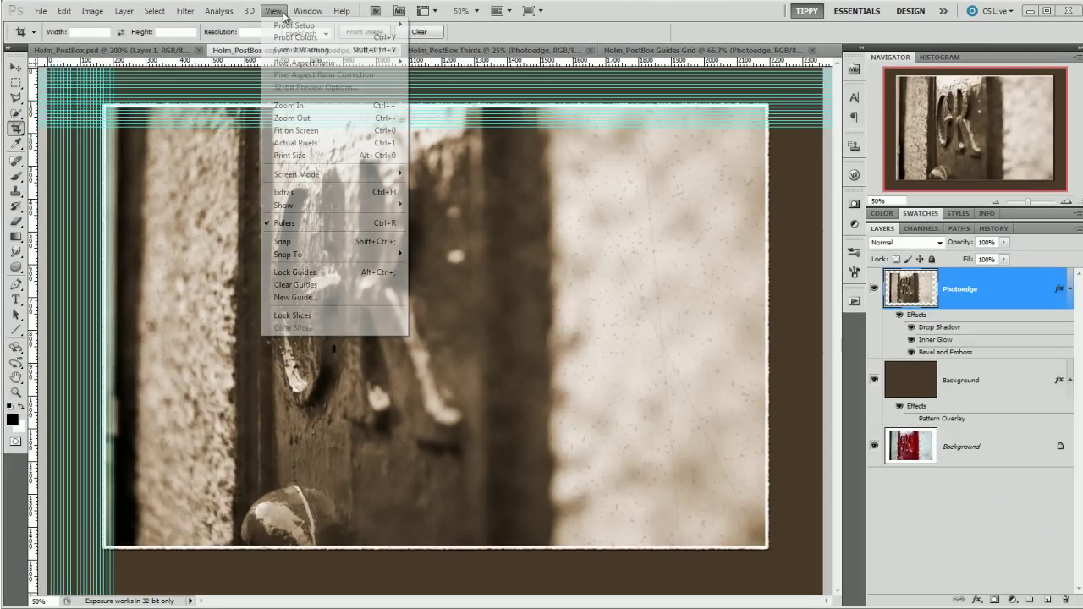
left_click(280, 284)
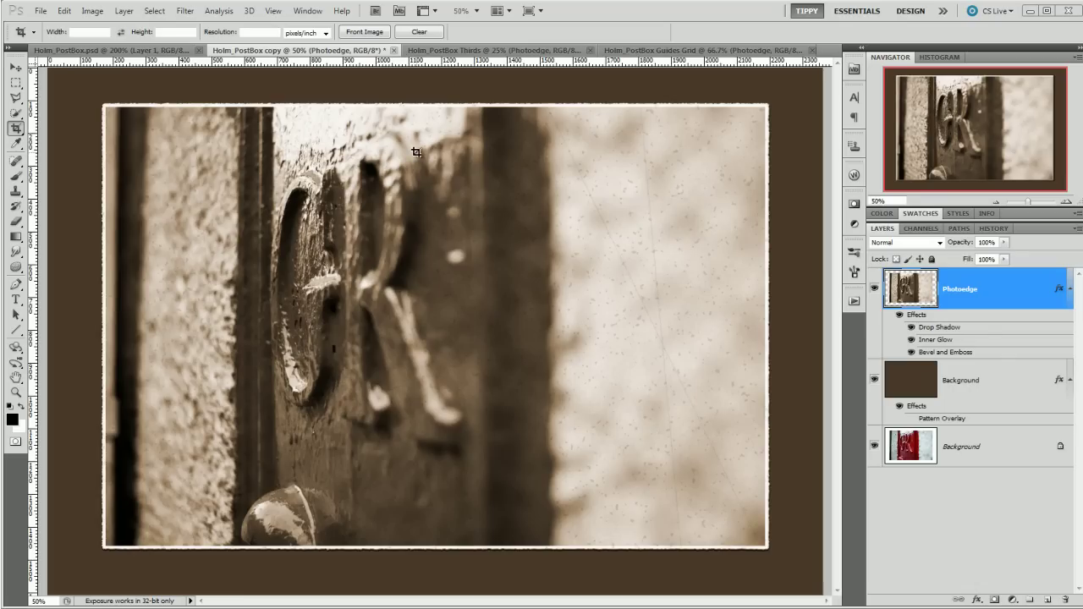
left_click(1048, 599)
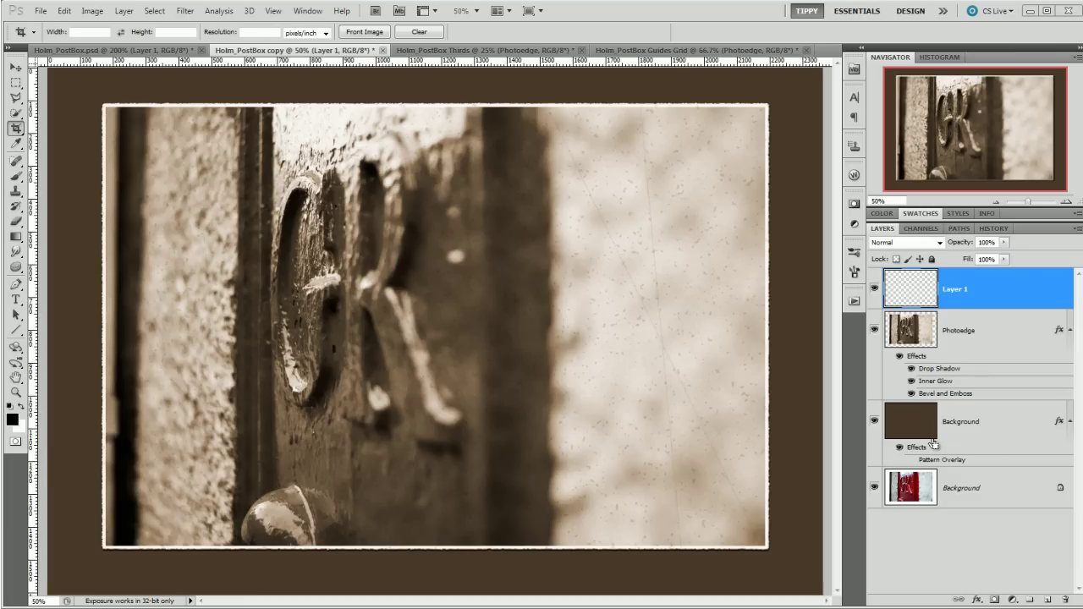
Step: Fill Layer 1 with white and zoom the Navigator in to 1600%
key("ctrl+BackSpace")
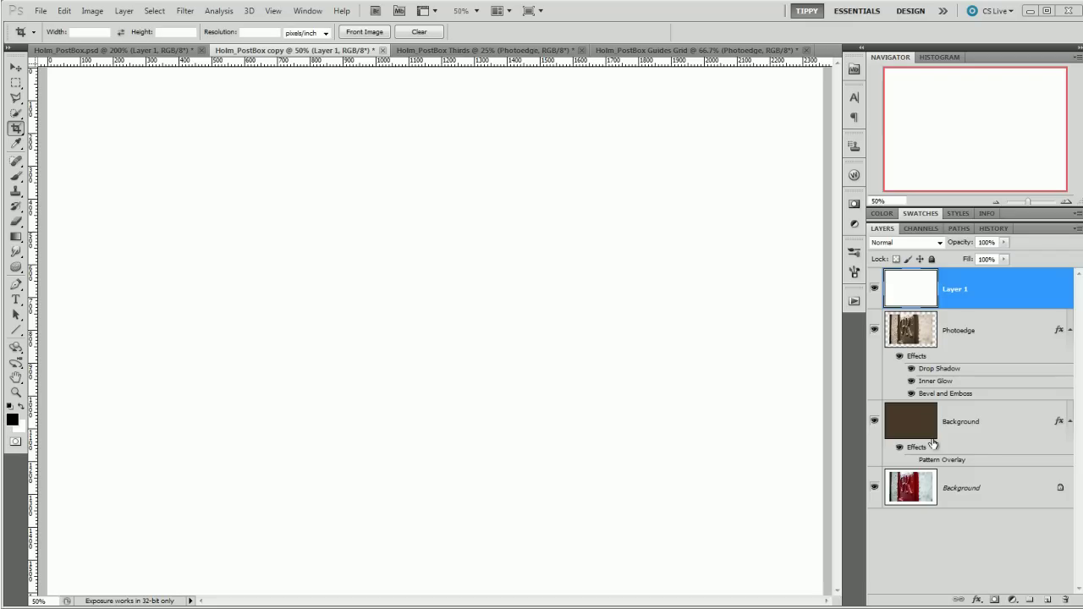
left_click(1067, 202)
left_click(1068, 202)
left_click(1067, 202)
left_click(1067, 202)
left_click(1067, 204)
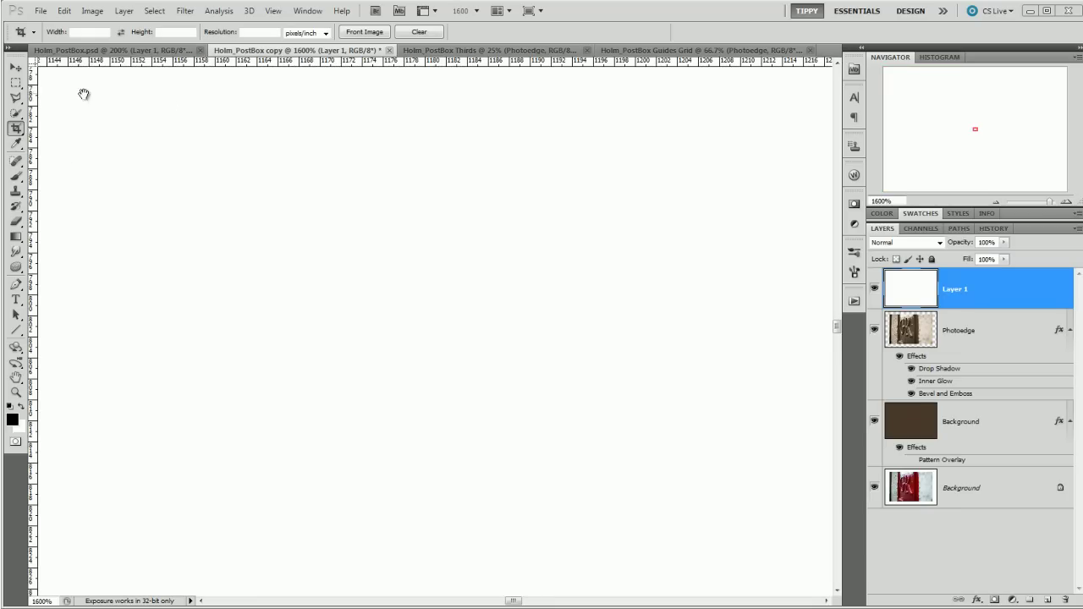
Step: Pan to the canvas's top-left corner and zoom in to 3200%
left_click_drag(82, 93, 381, 361)
left_click_drag(124, 155, 520, 436)
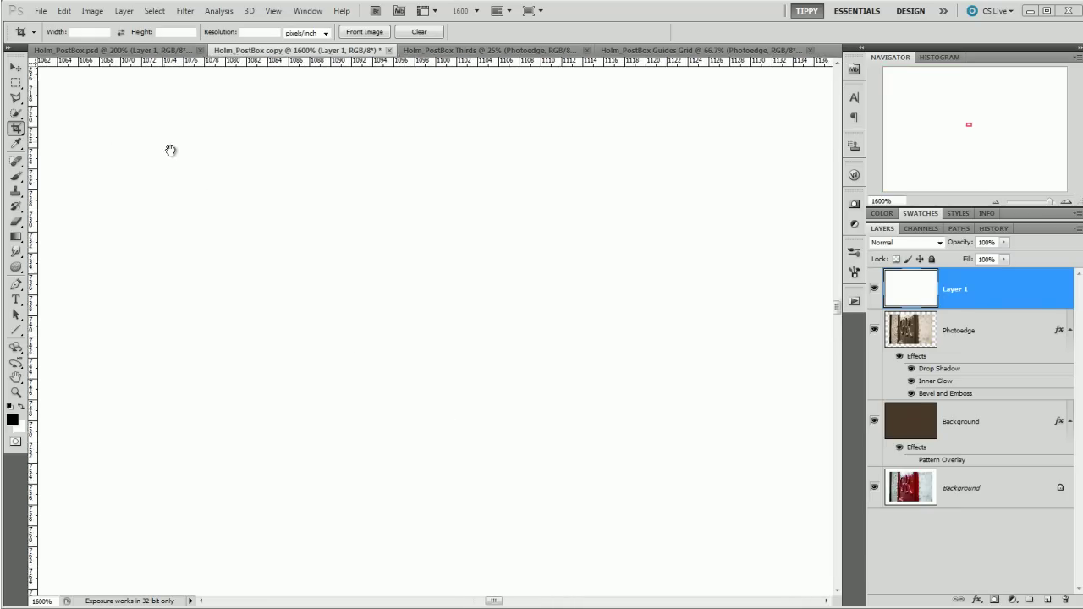
left_click_drag(169, 150, 636, 491)
left_click_drag(625, 447, 880, 457)
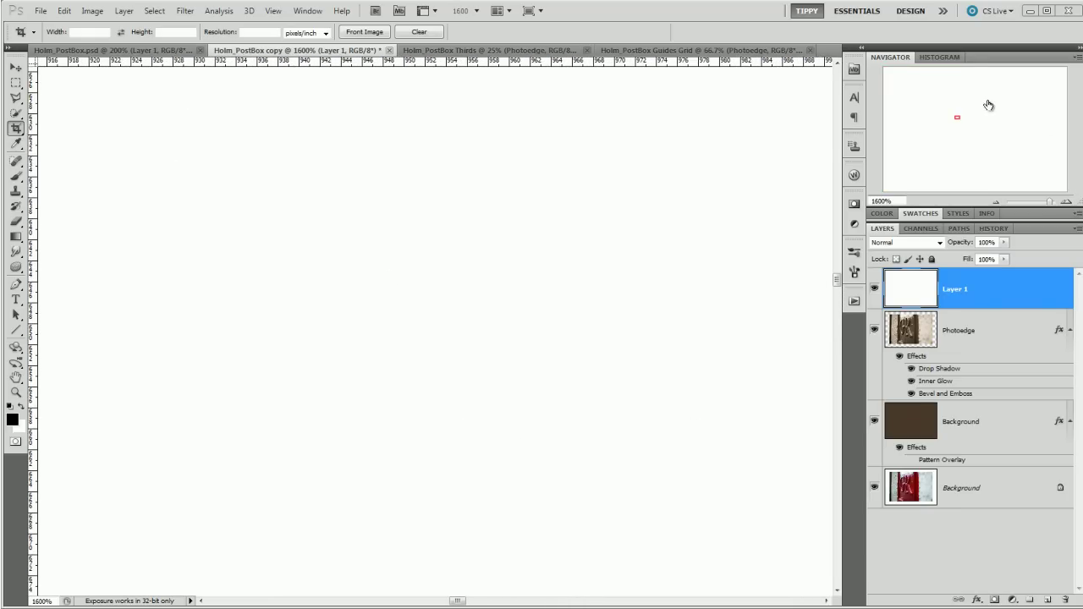
left_click_drag(940, 100, 884, 68)
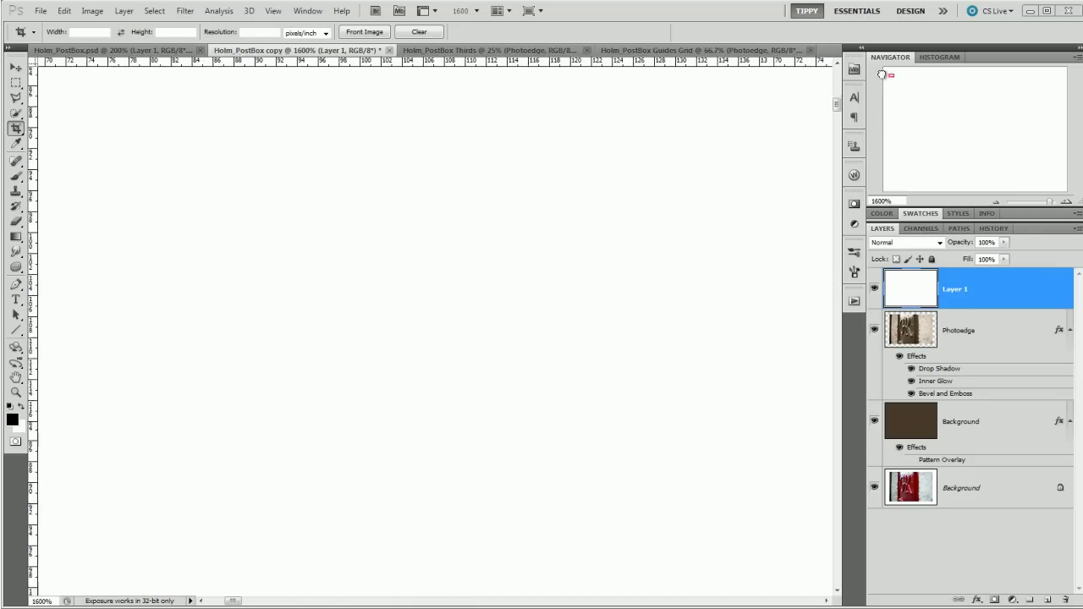
left_click_drag(84, 87, 191, 163)
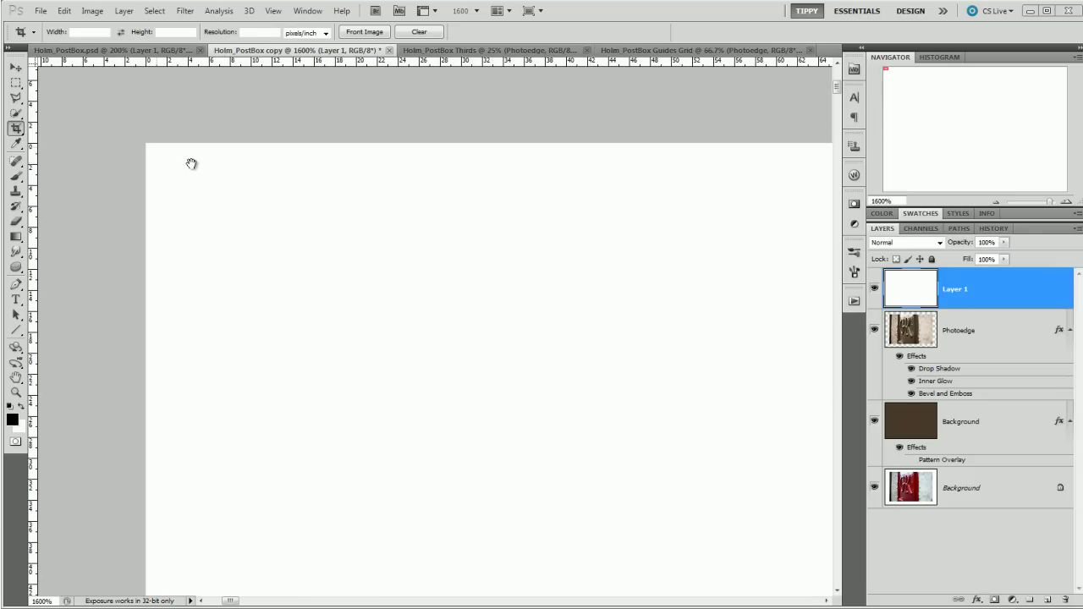
left_click(1068, 201)
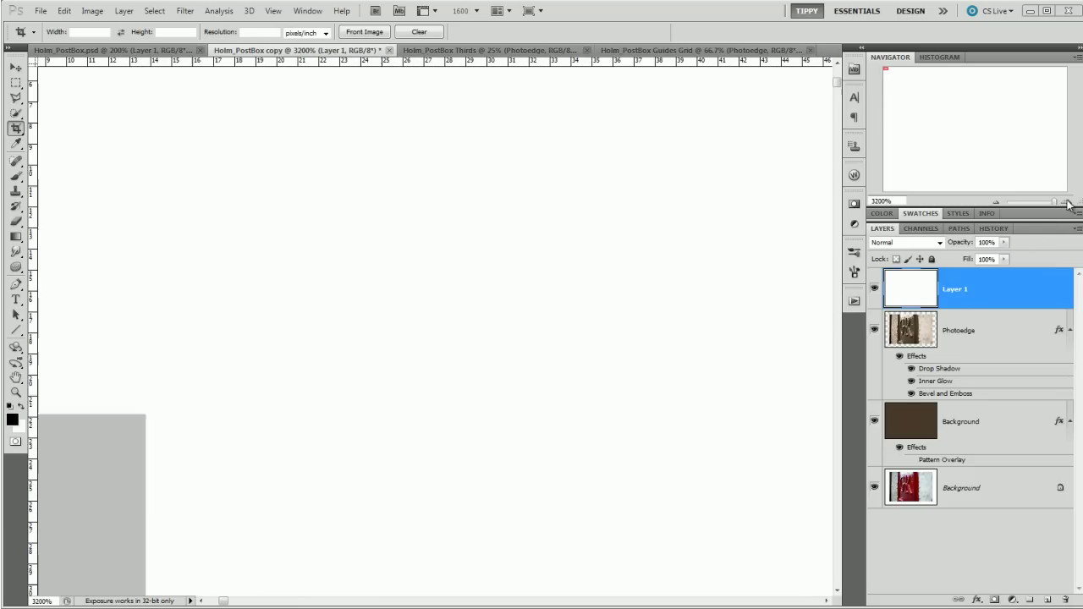
left_click_drag(264, 250, 345, 340)
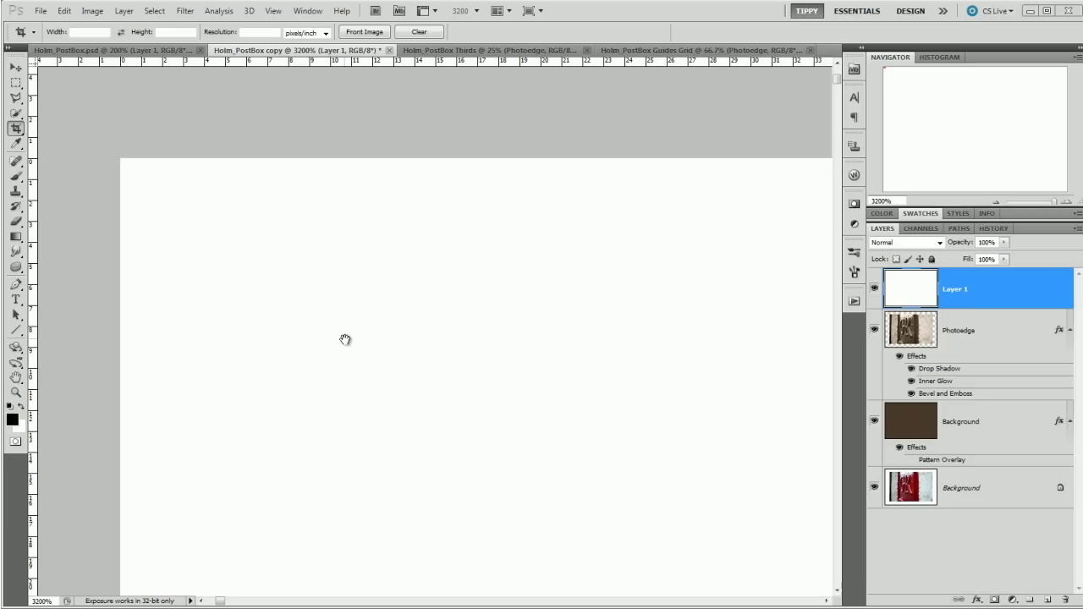
Step: Keep the rulers in pixels, drag out a trial vertical guide, then clear it
right_click(385, 63)
left_click(32, 129)
mouse_move(35, 106)
left_mouse_down()
mouse_move(342, 145)
mouse_move(331, 146)
left_mouse_up()
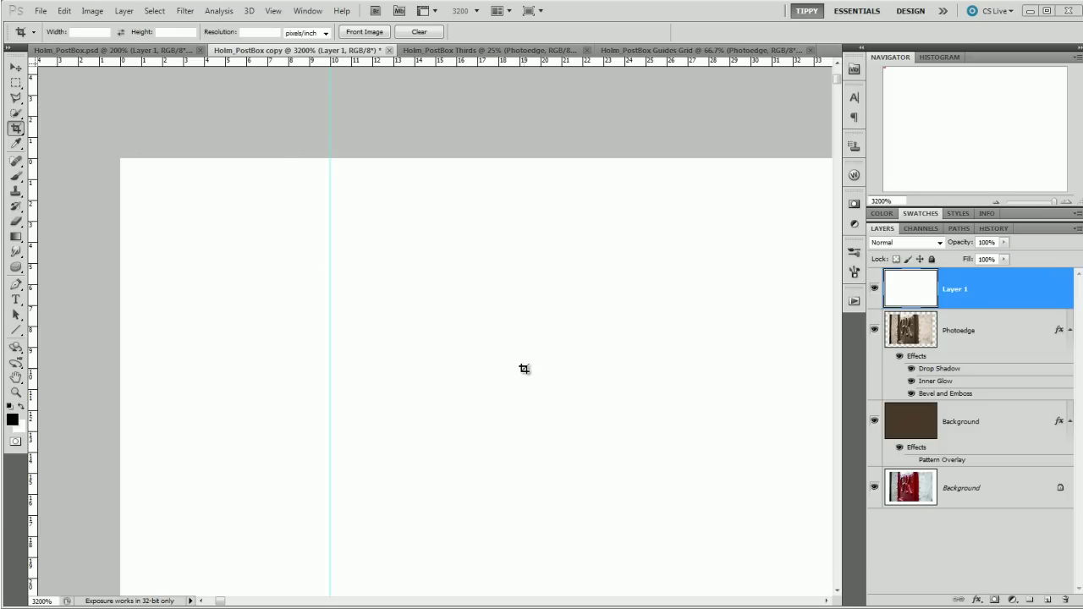
left_click(272, 10)
left_click(322, 284)
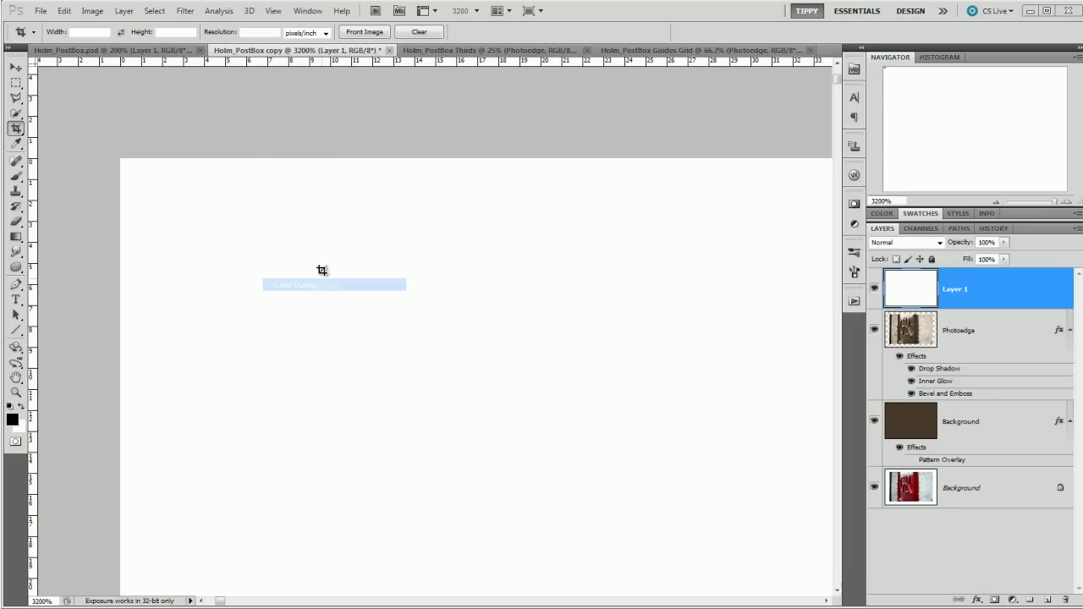
Step: Add a vertical guide at 10 px and a horizontal guide at 10 px
left_click(276, 12)
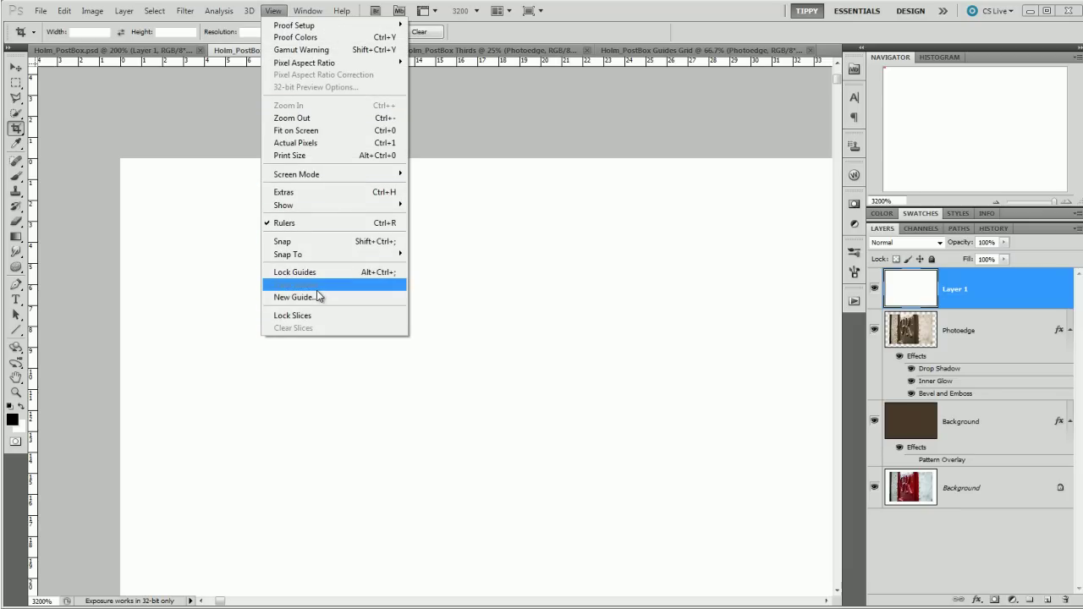
left_click(319, 297)
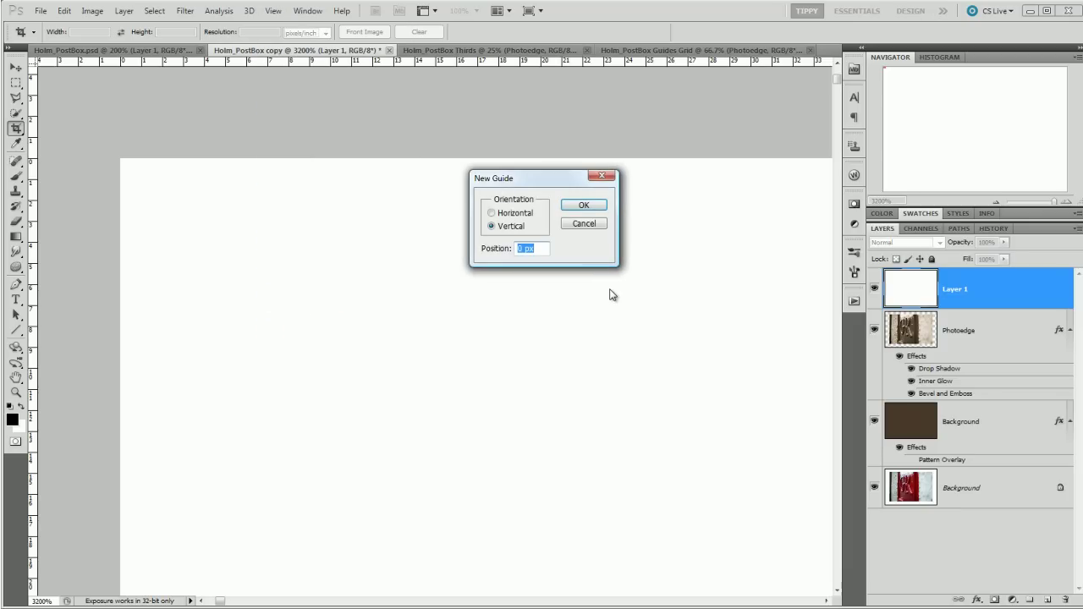
key("Return")
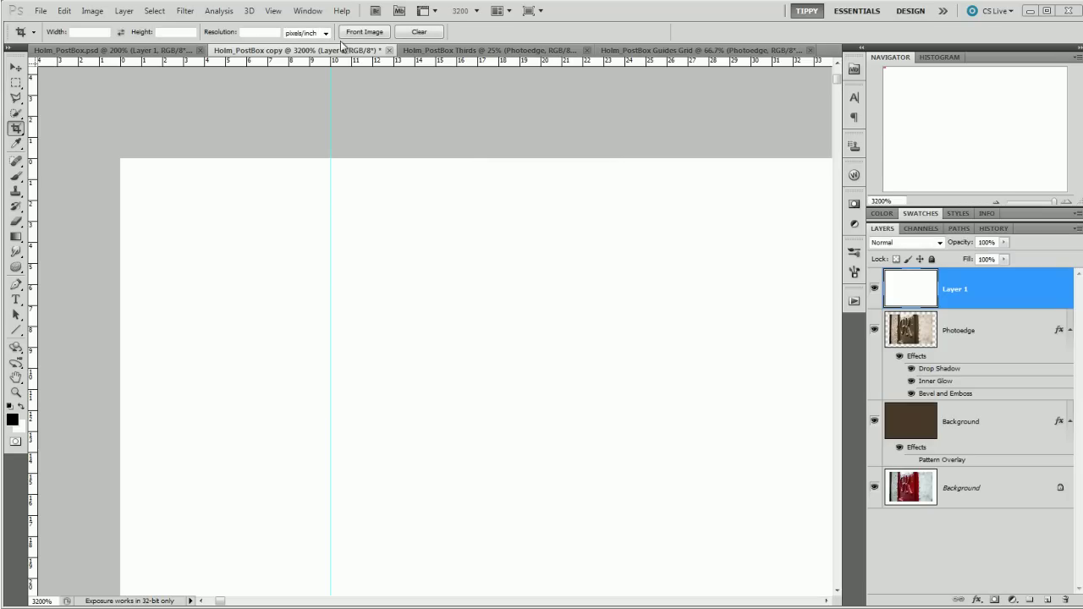
left_click(274, 10)
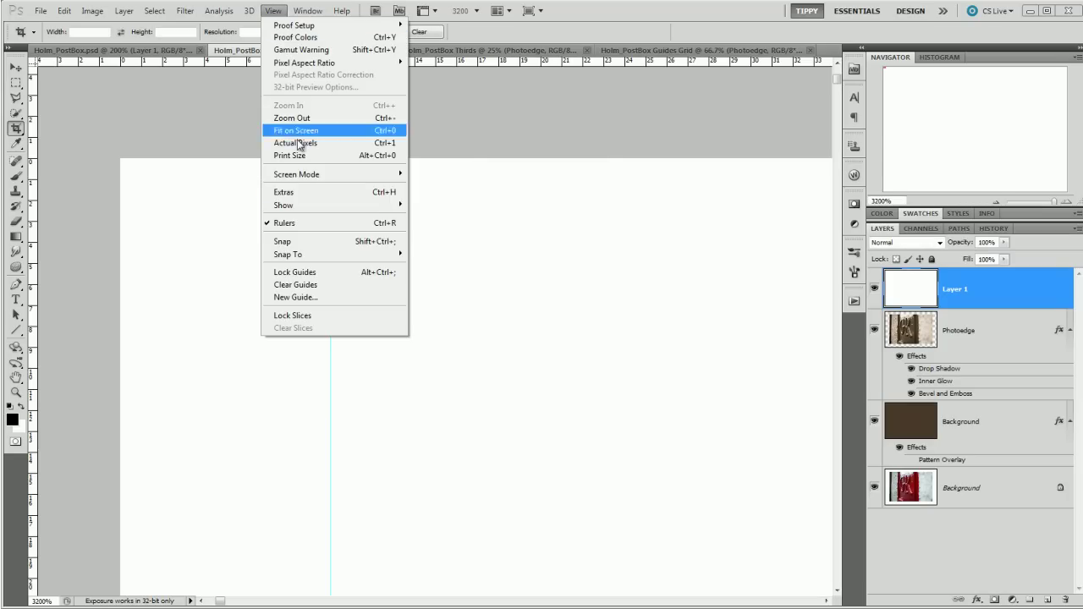
left_click(315, 296)
left_click(514, 212)
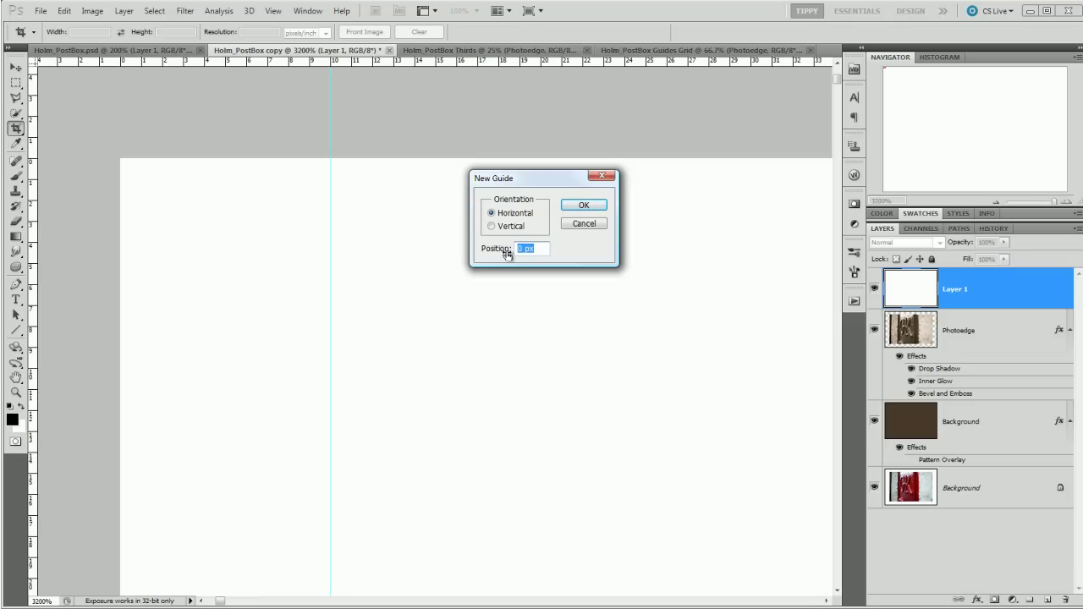
type("10")
key("Return")
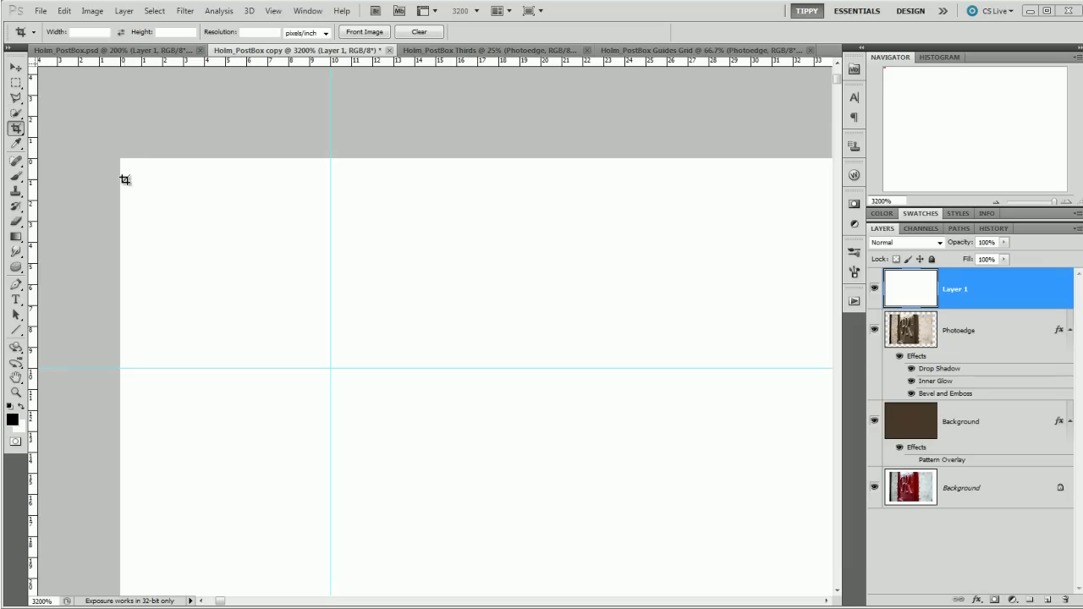
Step: Fill a single-pixel row along the top edge of Layer 1 with black
left_click_drag(141, 222, 183, 367)
key("Escape")
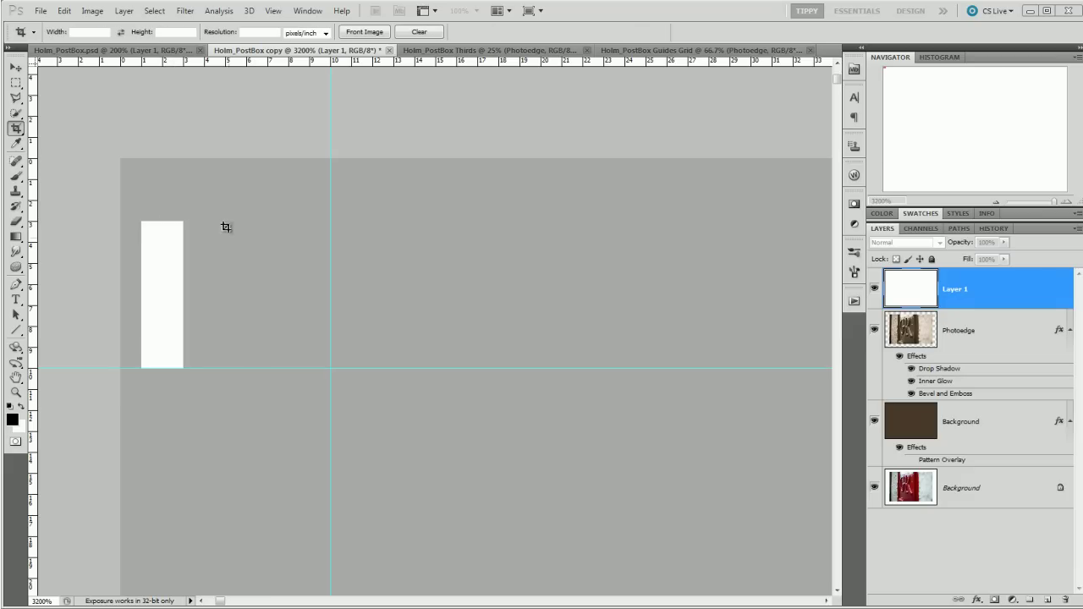
left_click(15, 82)
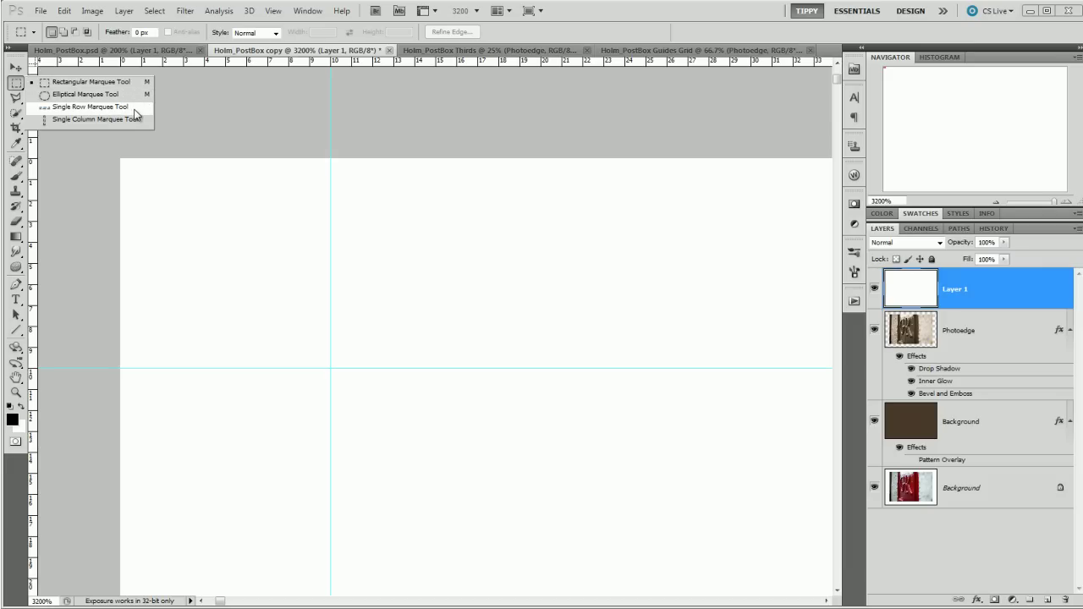
left_click(90, 107)
left_click(121, 160)
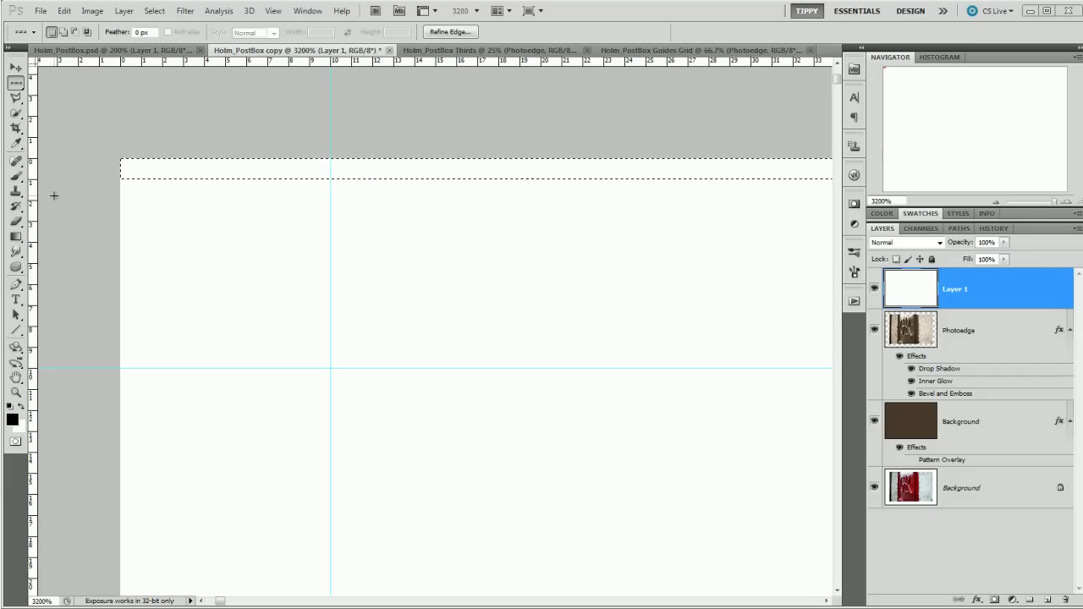
key("alt+BackSpace")
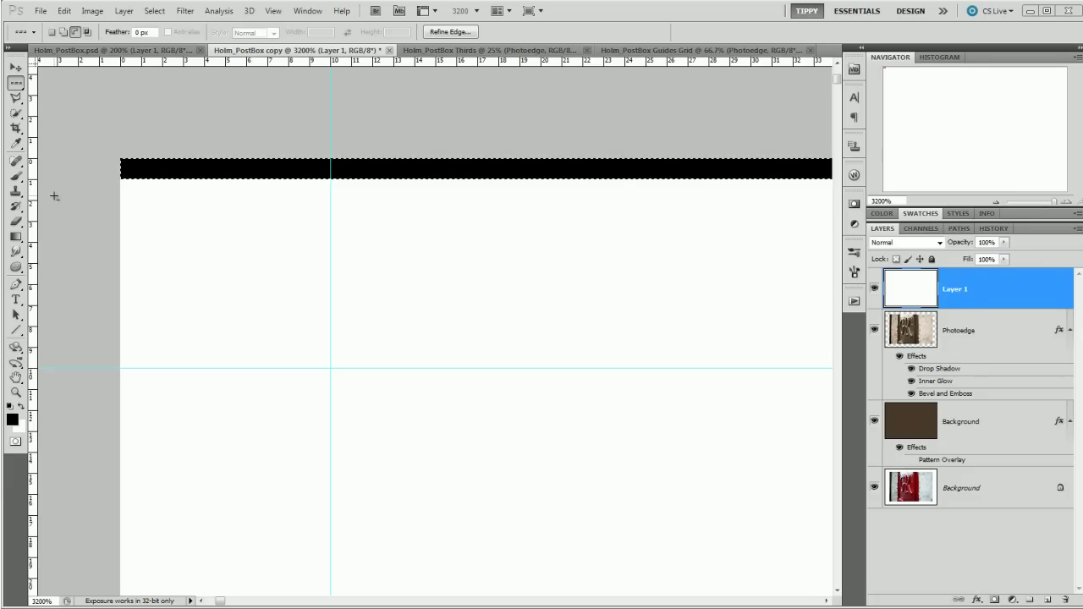
key("ctrl+d")
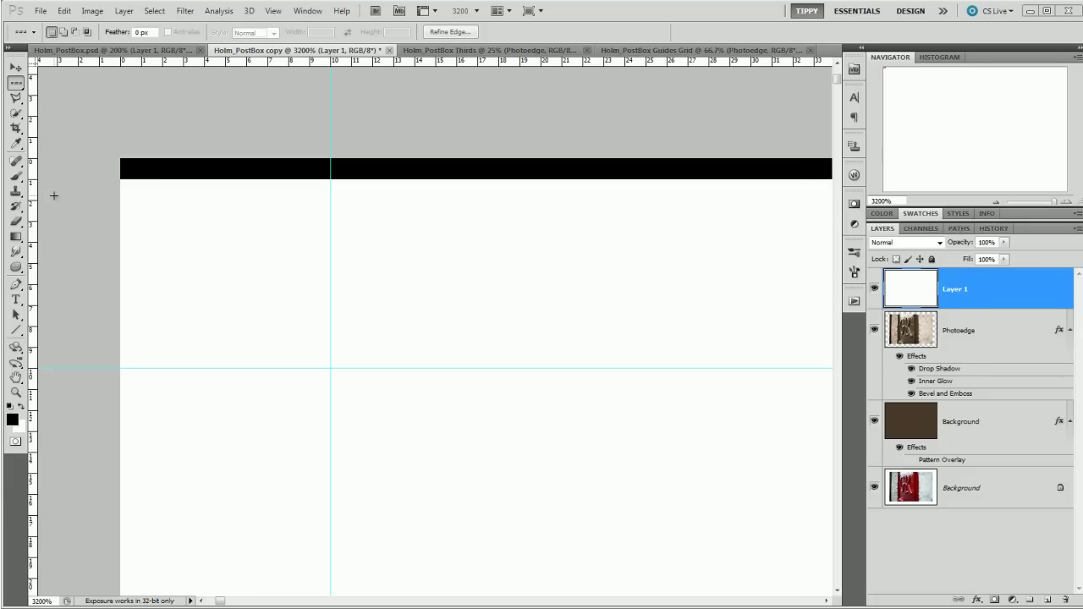
Step: Fill a single-pixel column along the left edge of Layer 1 with black
left_click(15, 82)
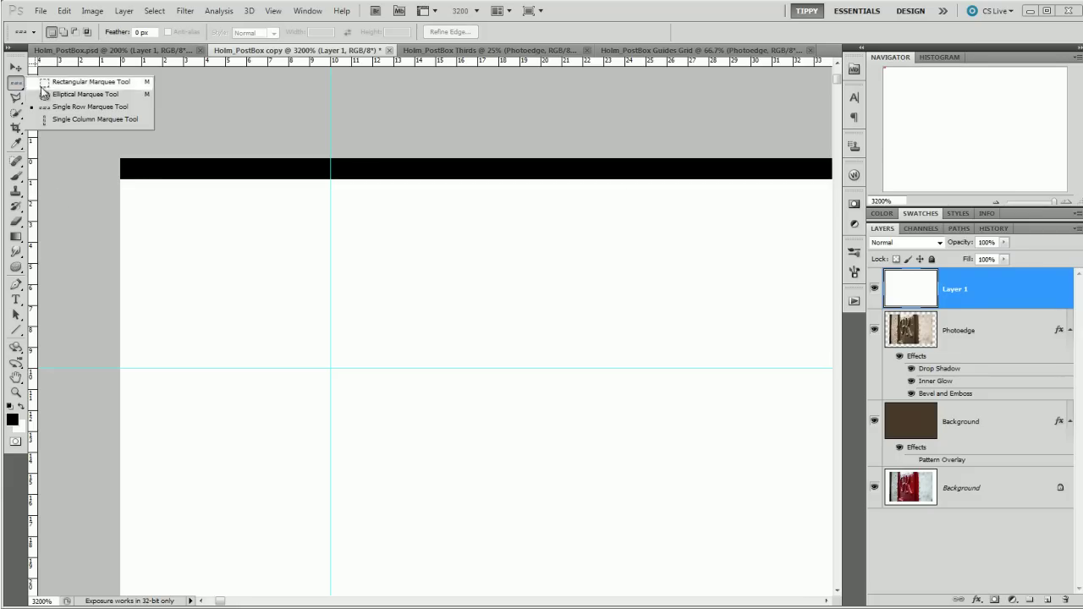
left_click(64, 119)
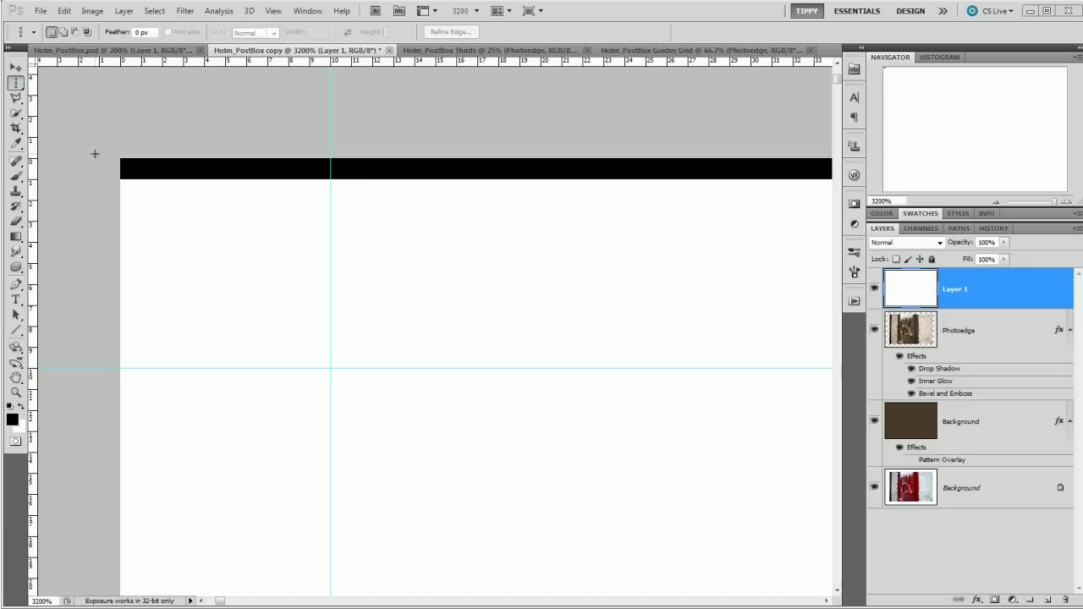
left_click(121, 160)
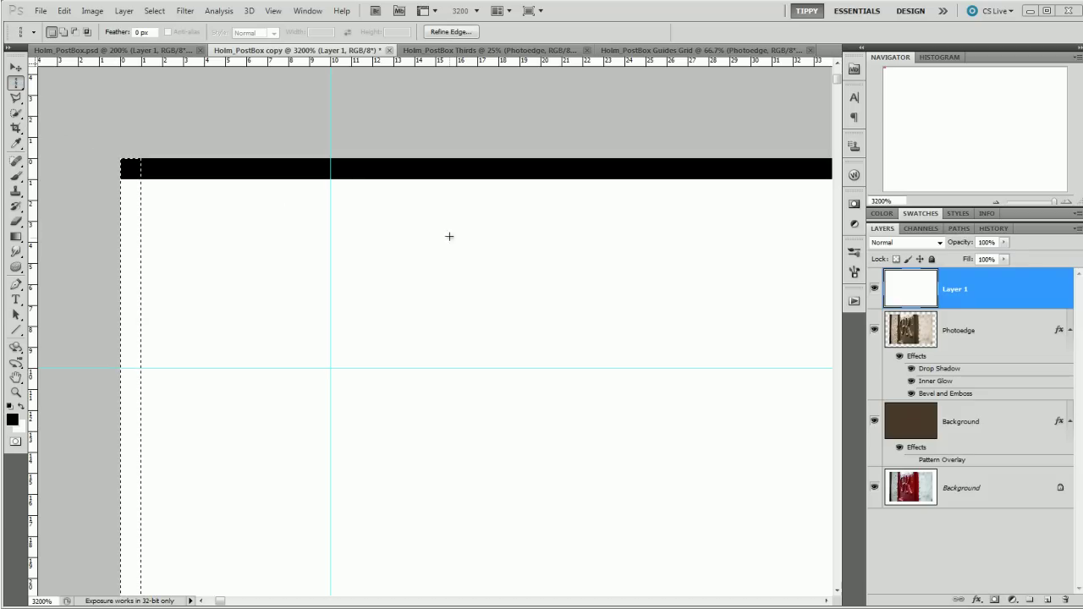
key("alt+BackSpace")
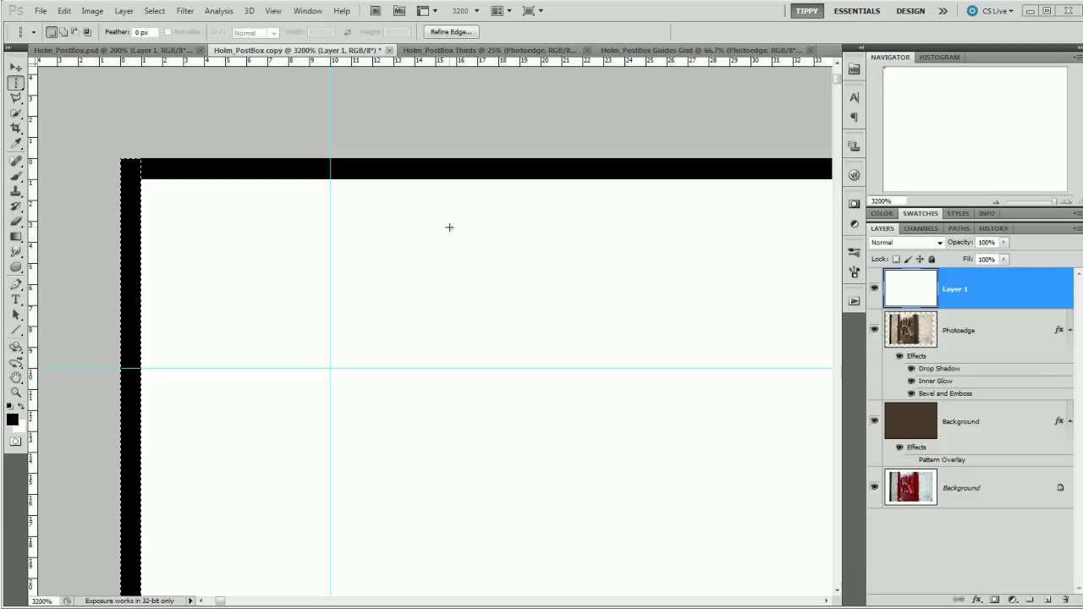
key("ctrl+d")
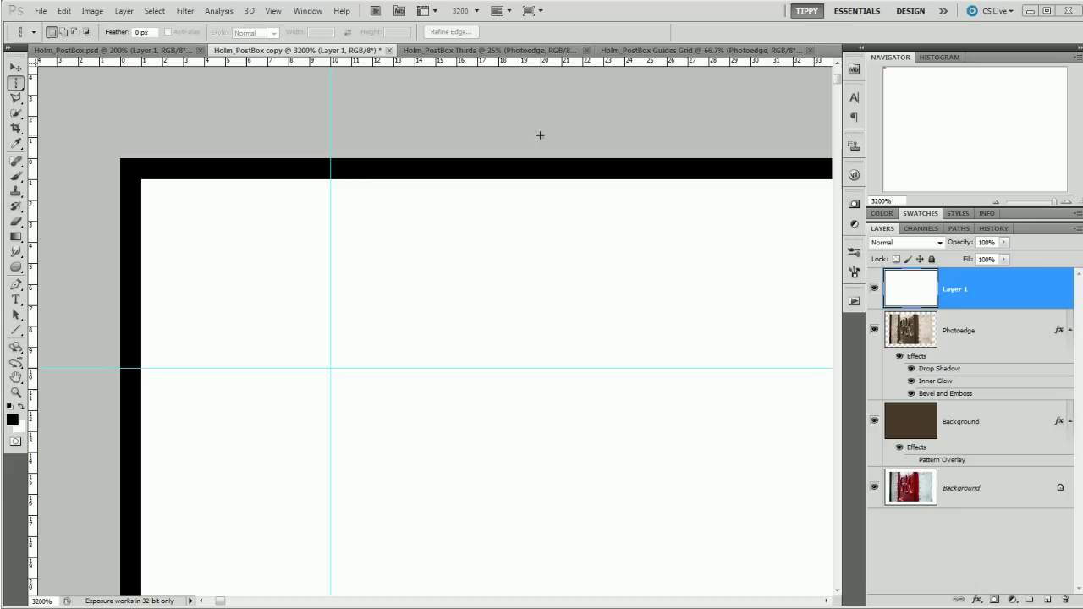
Step: With the Rectangular Marquee, select from the canvas's top-left corner to the guide crossing
left_click(14, 84)
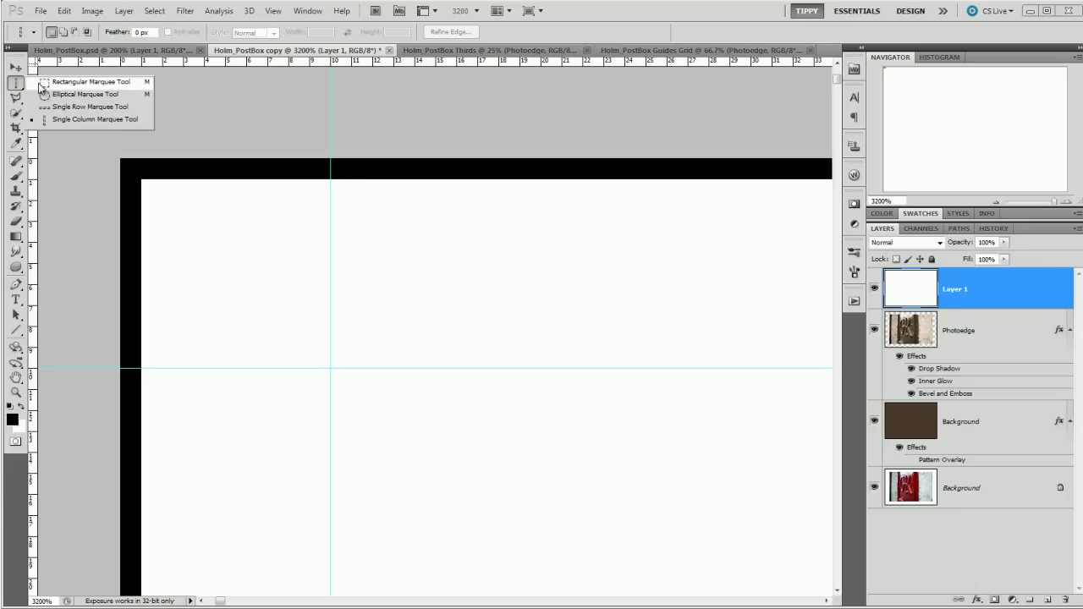
left_click(38, 83)
left_click_drag(115, 157, 344, 370)
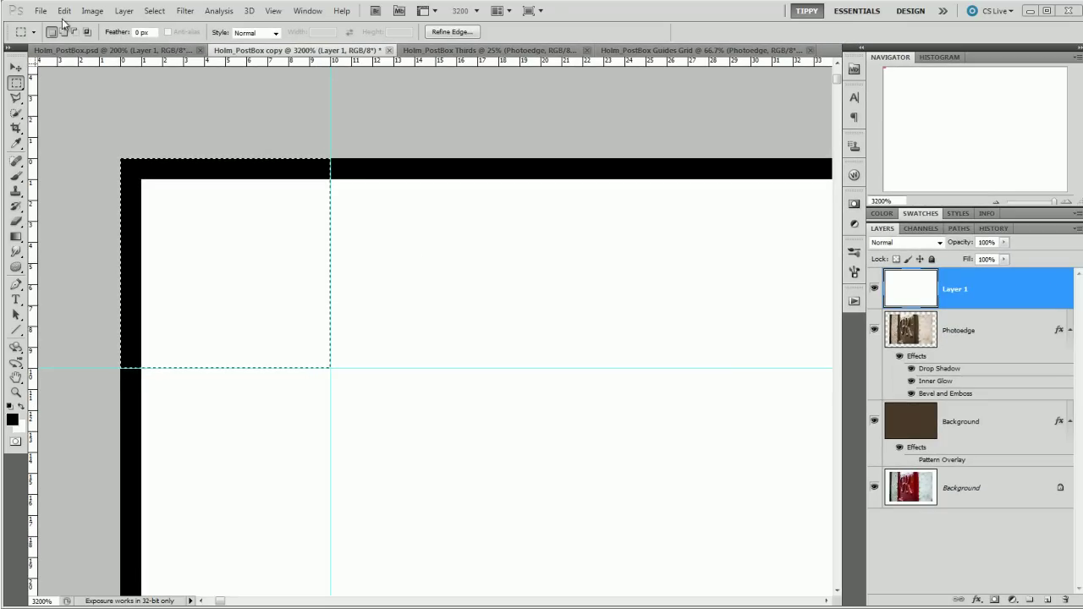
left_click(64, 11)
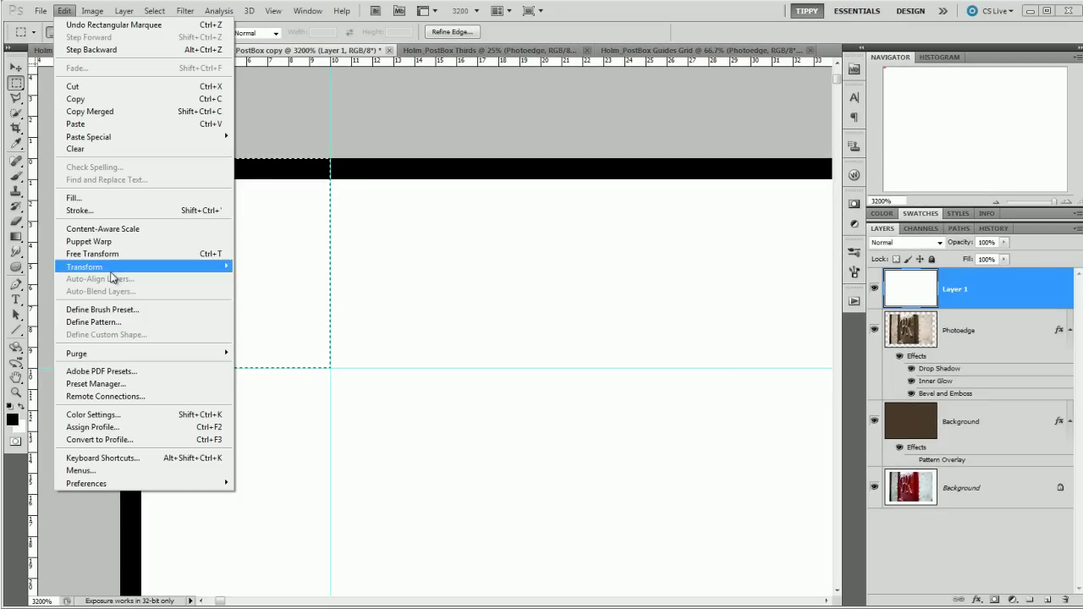
Step: Define the selected tile as pattern '1 px 10x10 px square' and deselect
left_click(114, 322)
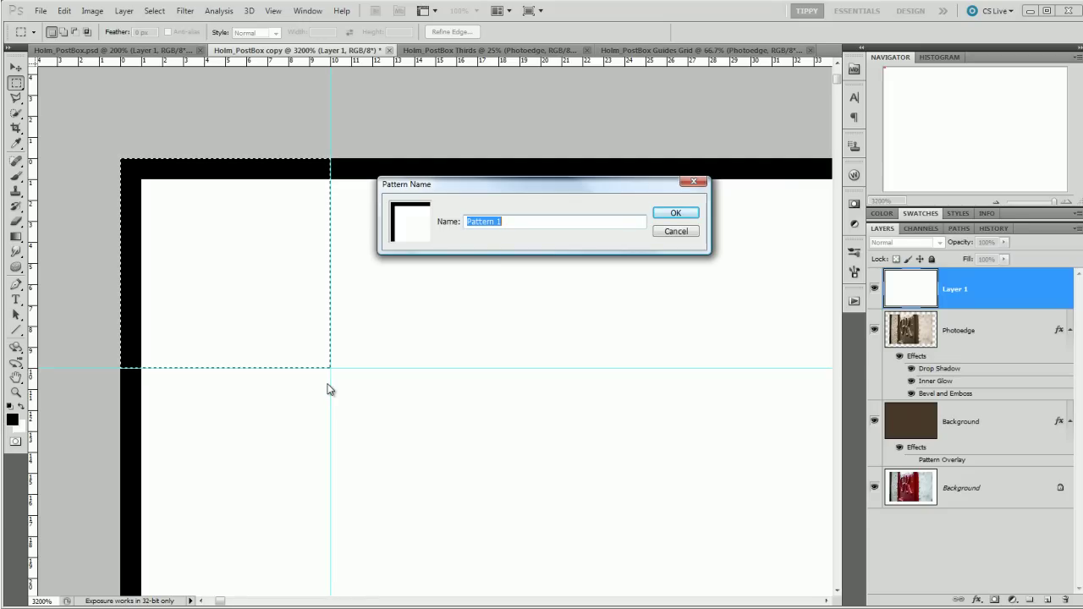
type("1 px")
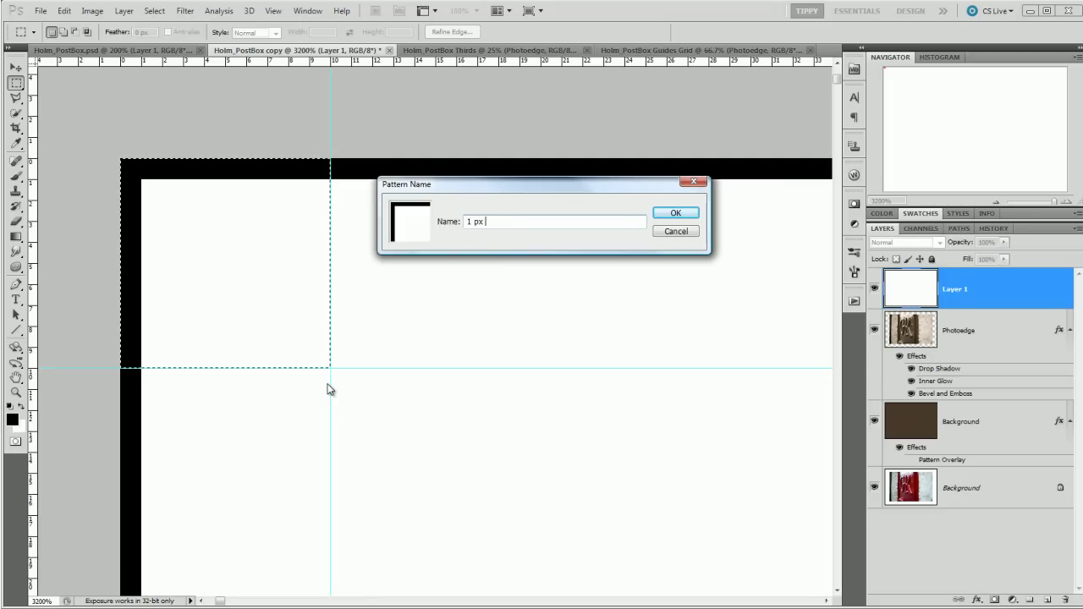
type(" 10x10 px s")
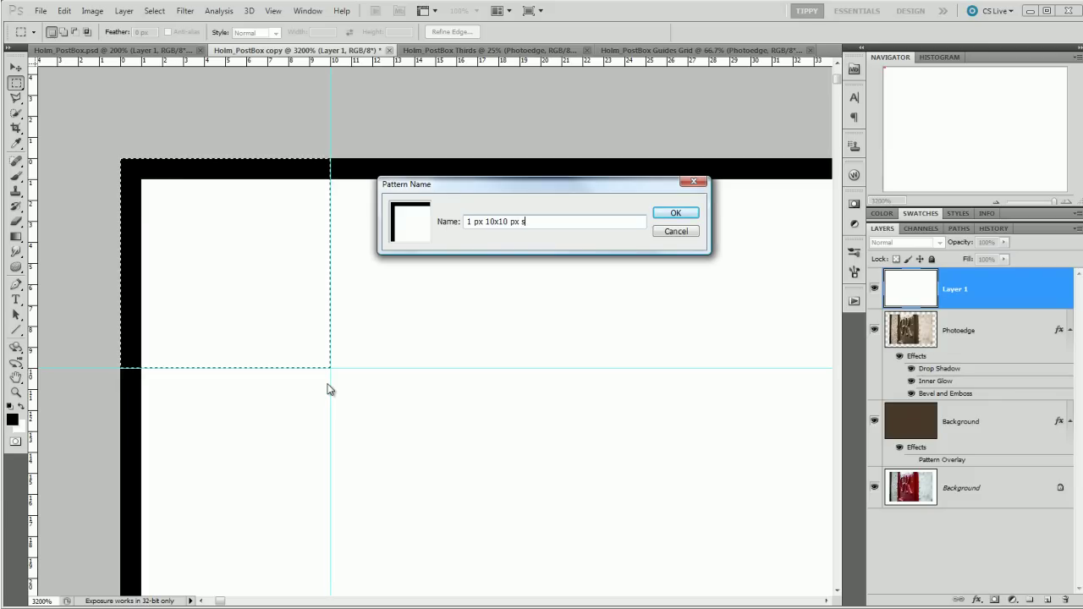
type("quare")
key("Return")
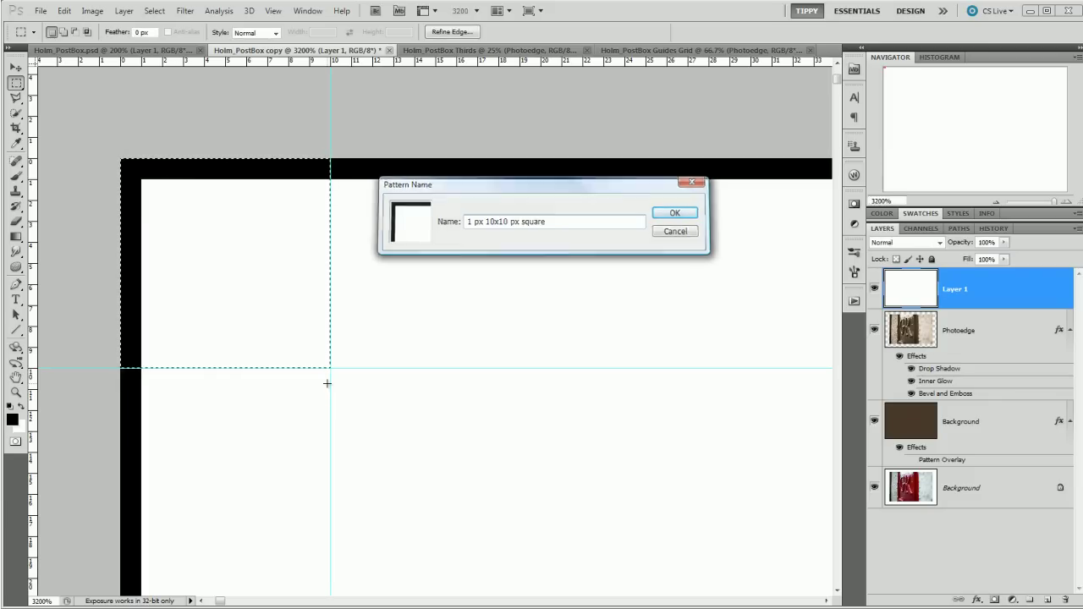
key("ctrl+d")
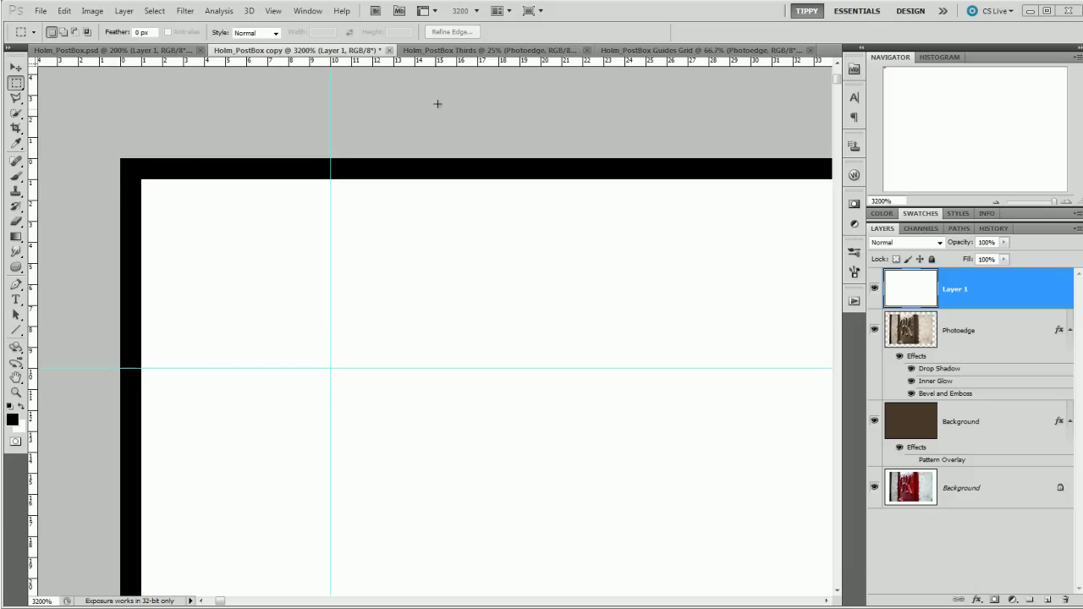
Step: Delete the tile-drawing Layer 1 and add a new layer filled with white
left_click_drag(971, 285, 1069, 599)
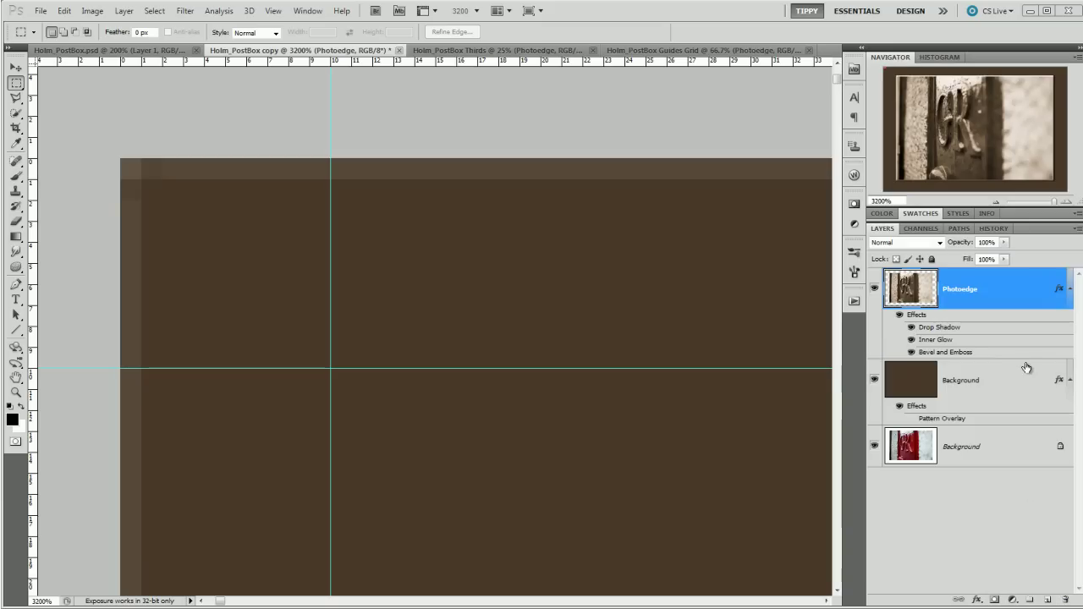
left_click(1048, 600)
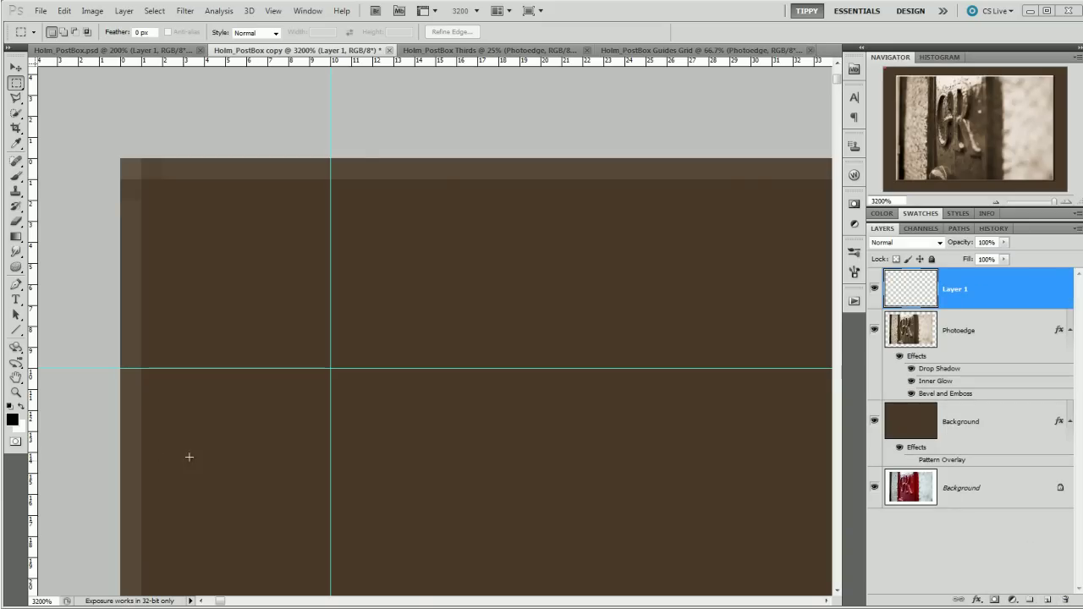
key("ctrl+BackSpace")
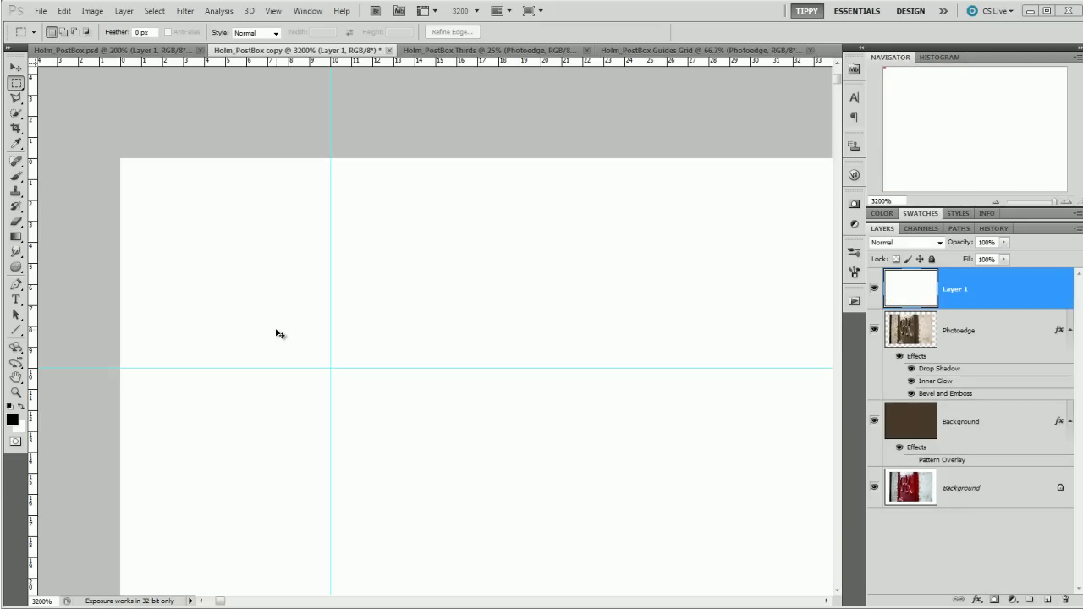
Step: Give the new layer a Pattern Overlay of the square-grid pattern in Multiply mode
double_click(1031, 299)
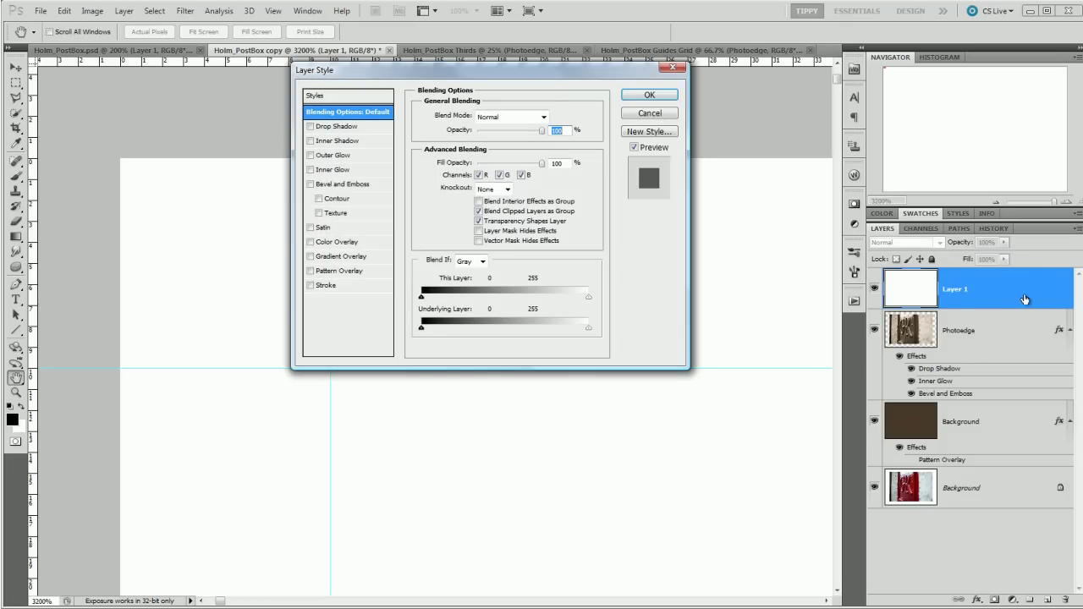
left_click(347, 271)
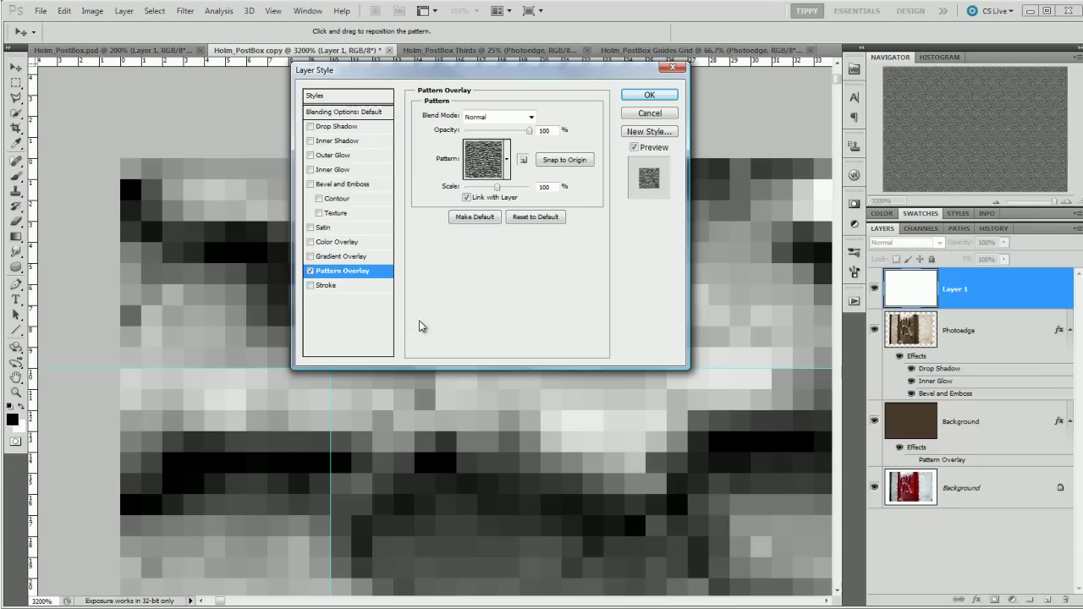
left_click(507, 161)
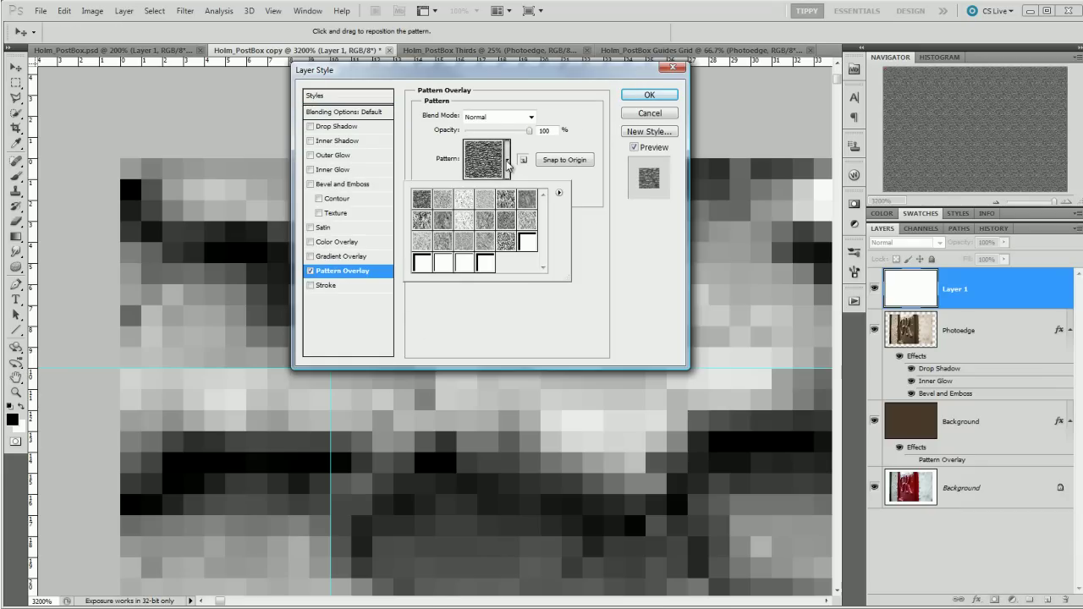
left_click(486, 266)
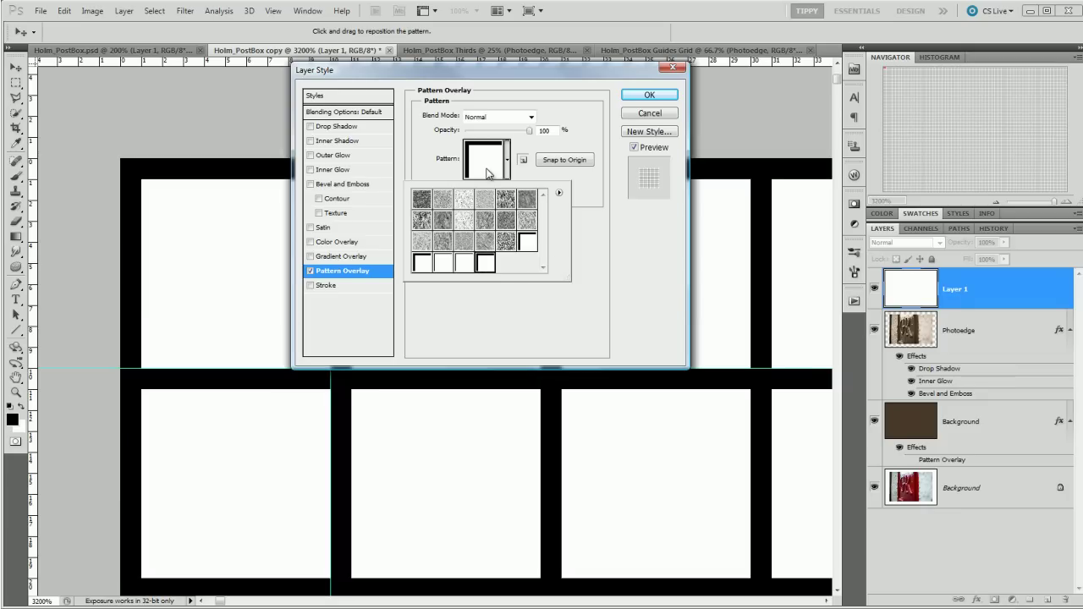
left_click(607, 247)
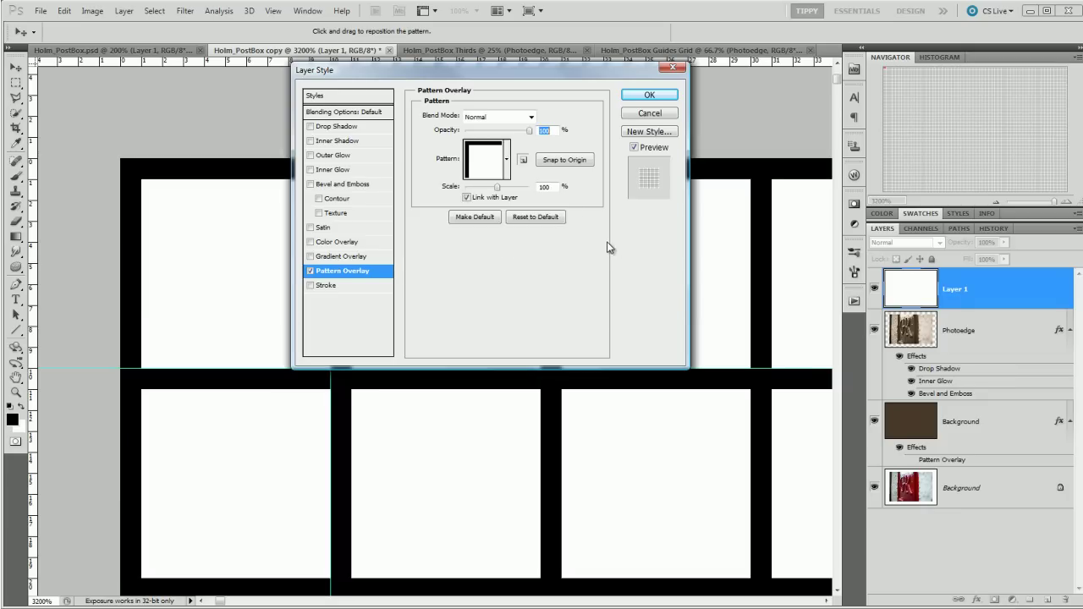
left_click(533, 120)
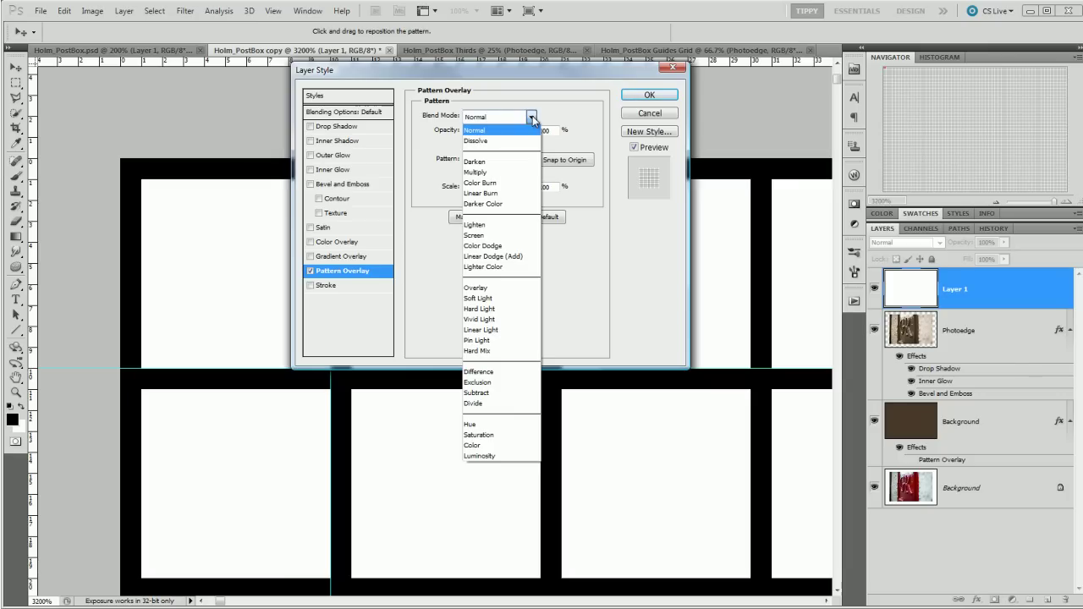
left_click(502, 176)
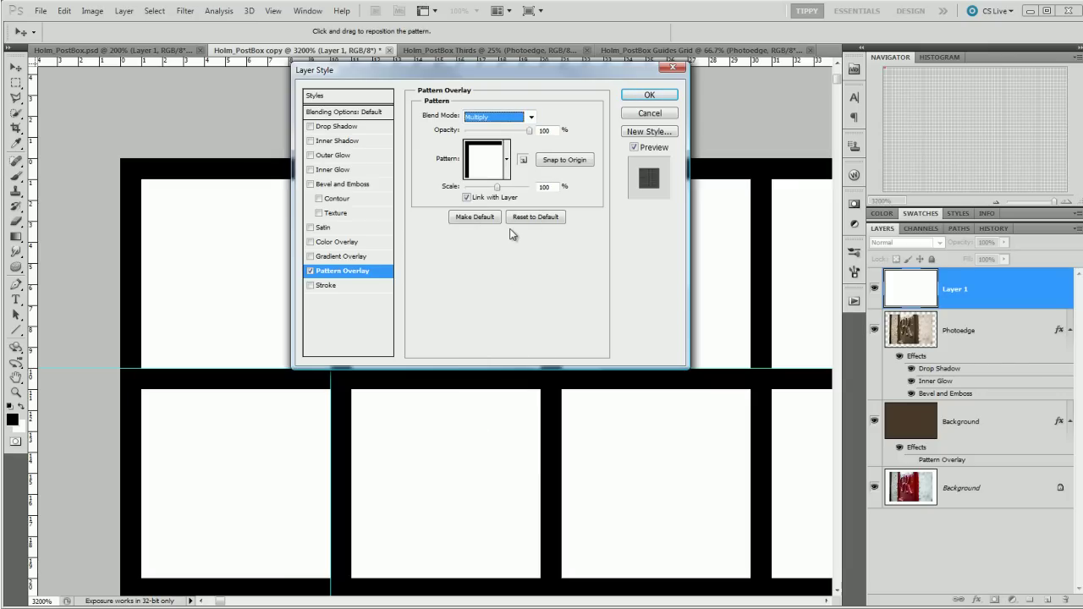
left_click(648, 96)
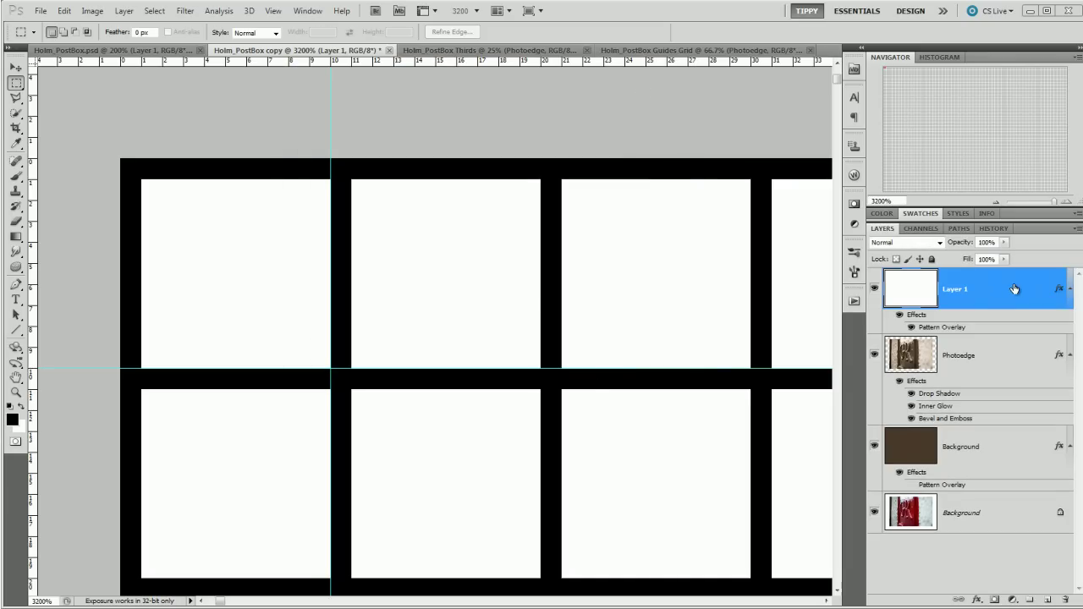
Step: Set Layer 1's blend mode to Multiply so the background shows through the grid
left_click(939, 243)
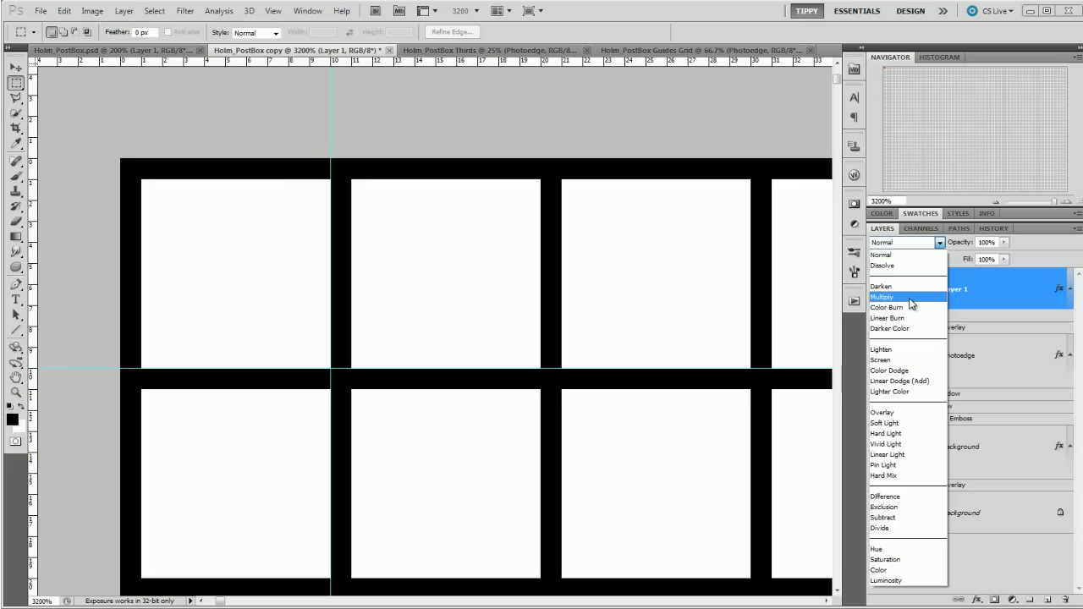
left_click(884, 297)
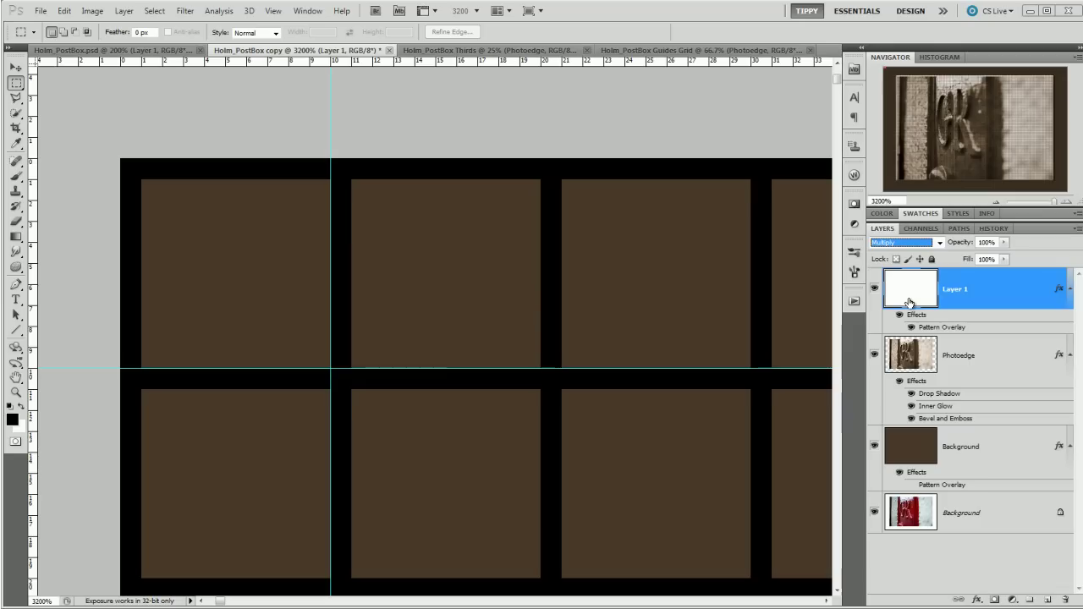
left_click(997, 204)
left_click(998, 204)
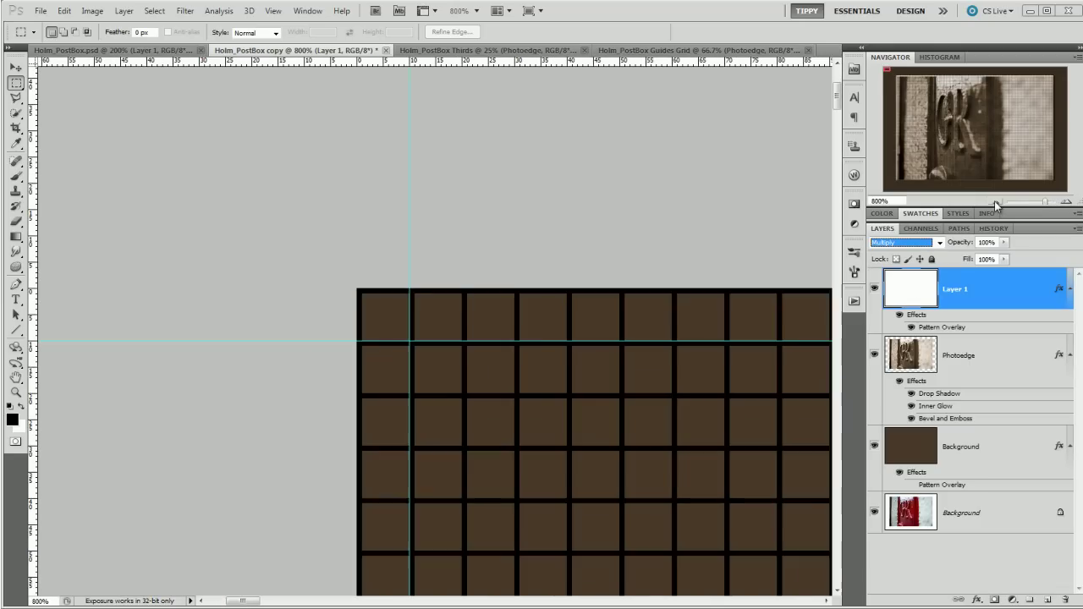
left_click(997, 203)
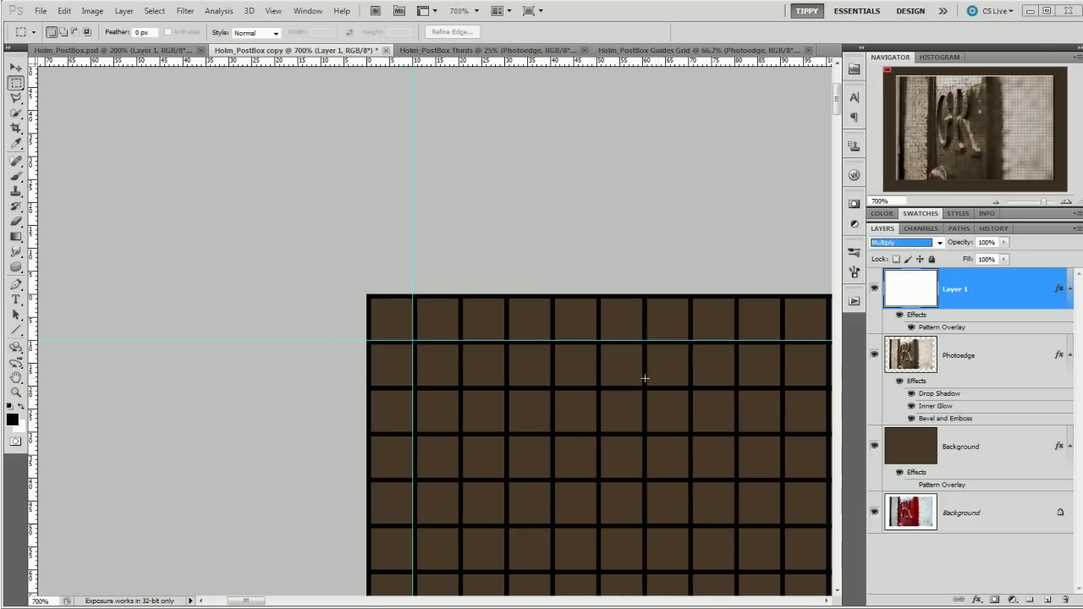
Step: Check the photo's top-left corner, then delete the trial Layer 1 grid layer
left_click_drag(689, 459, 398, 237)
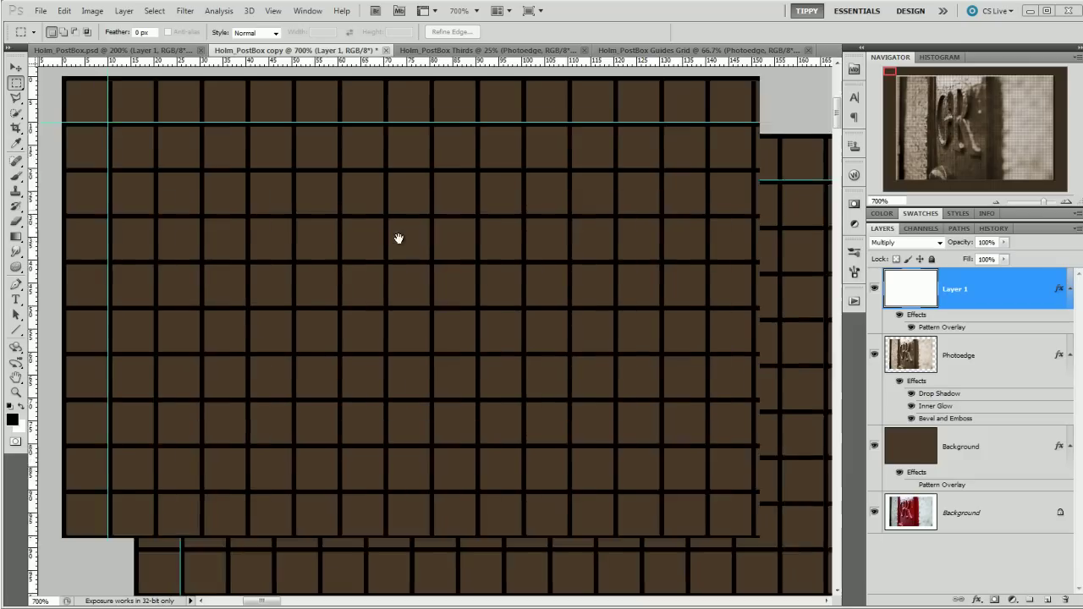
left_click(997, 204)
left_click(997, 203)
left_click(997, 203)
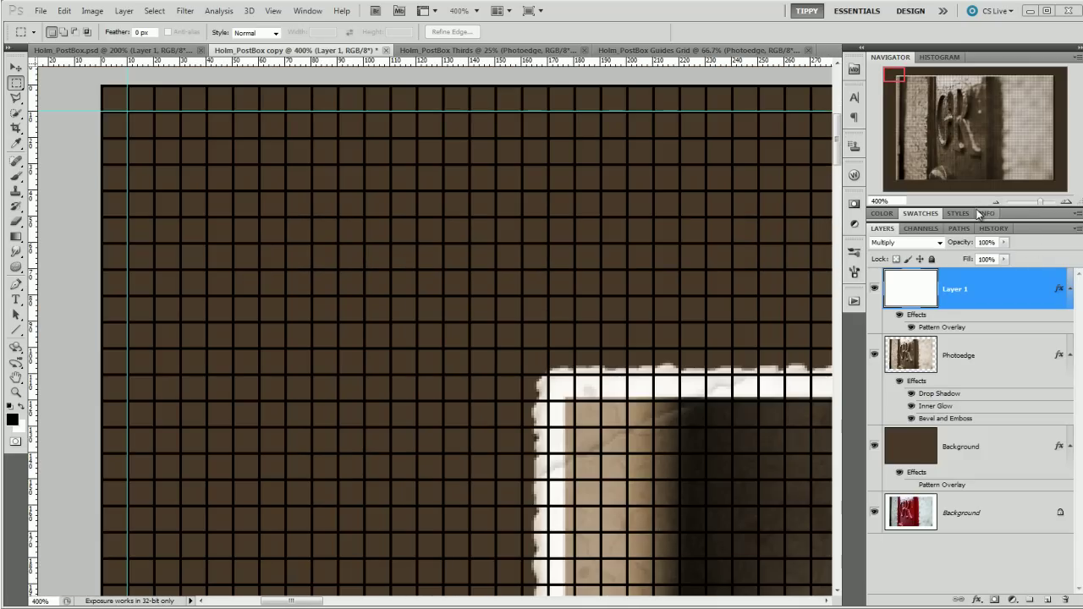
left_click(997, 203)
left_click_drag(714, 290, 460, 242)
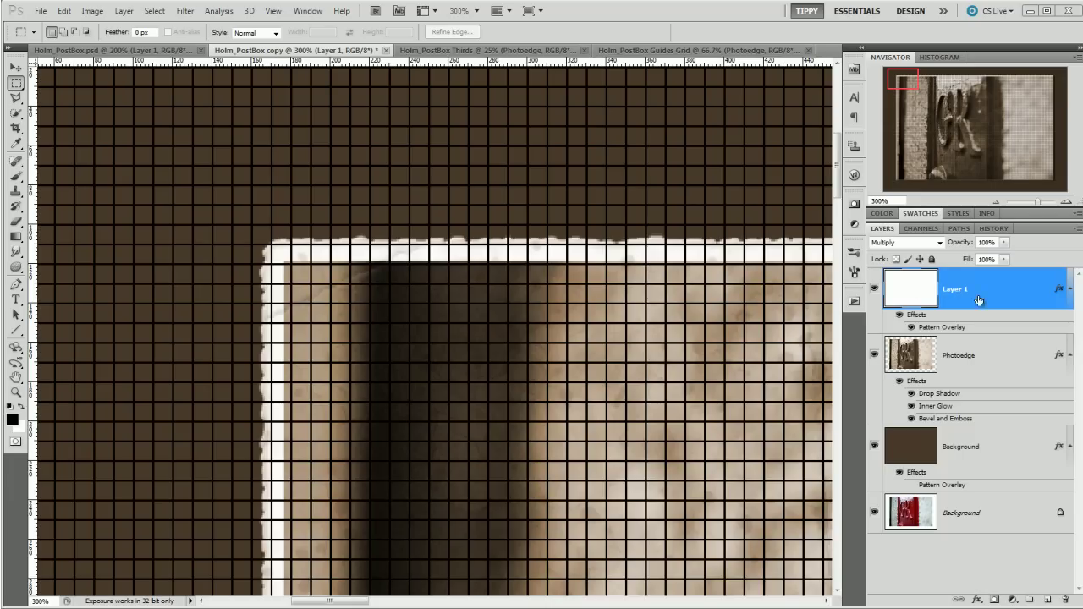
left_click_drag(931, 290, 1065, 600)
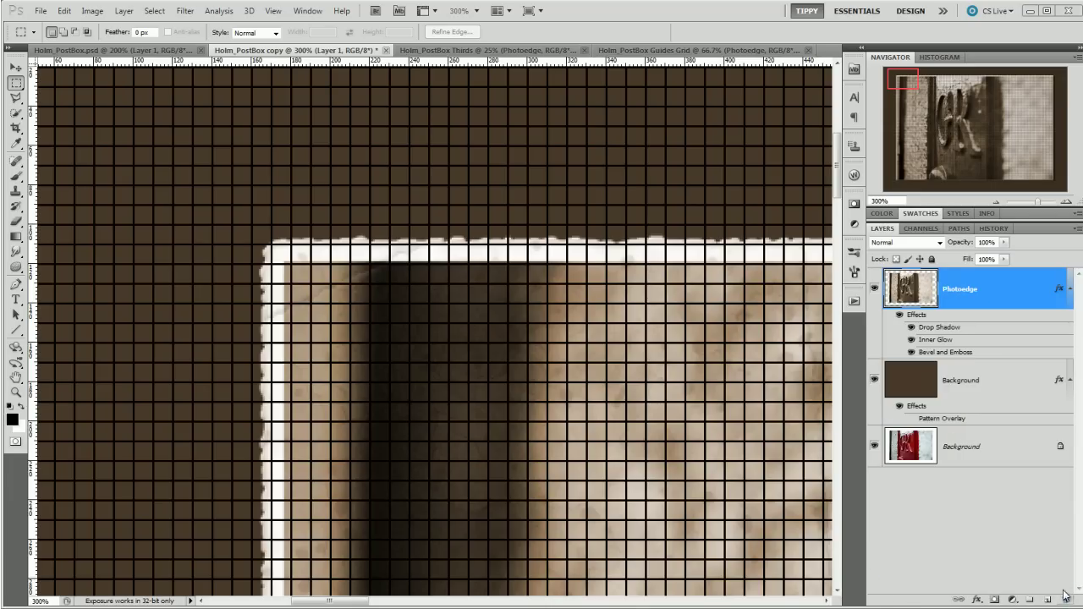
Step: Play the '1px 40x40 square' action from the Actions panel to add a Grid layer
left_click(855, 303)
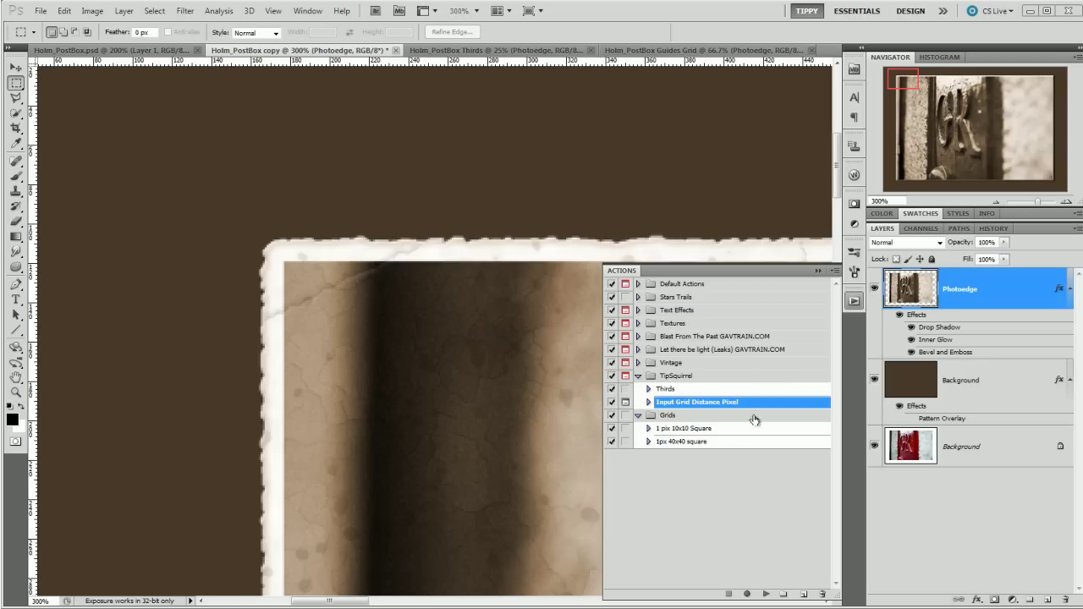
left_click(683, 442)
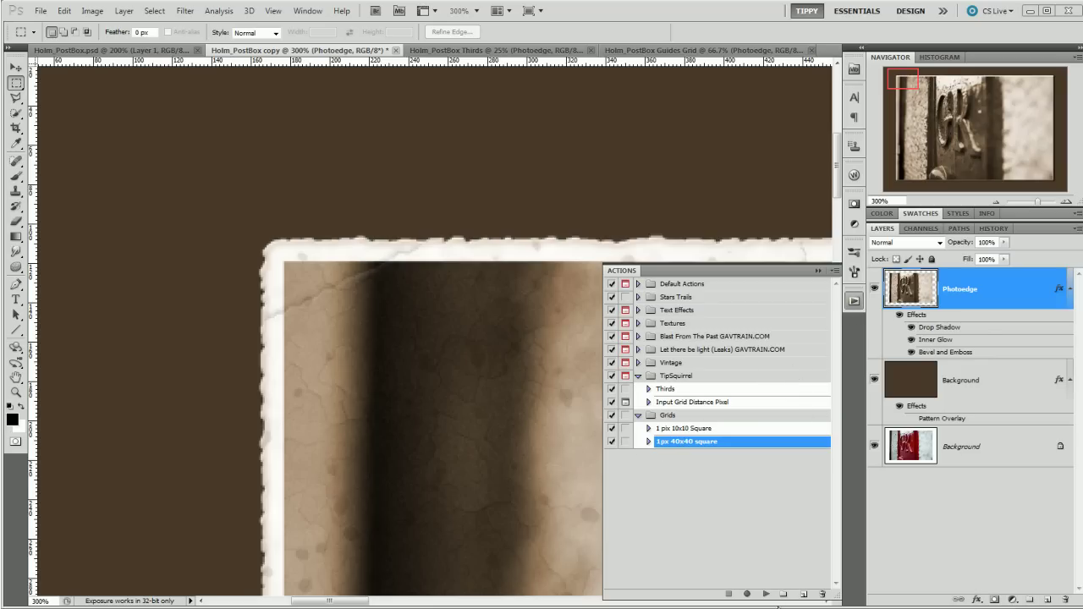
left_click(766, 594)
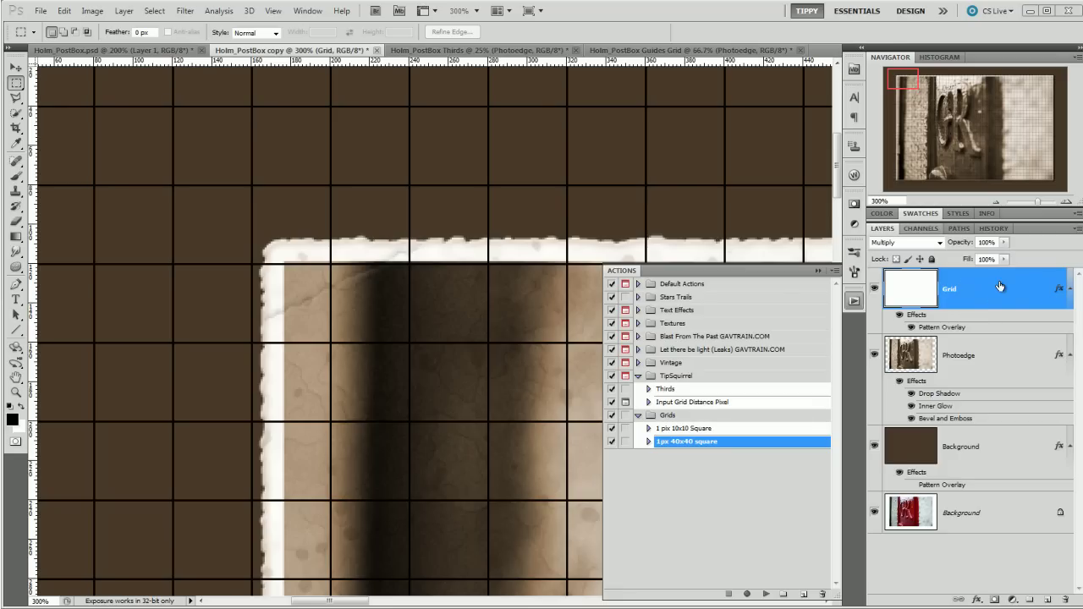
Step: Close the actions list and try a smaller pattern overlay scale on the Grid layer
left_click(1058, 292)
double_click(1058, 292)
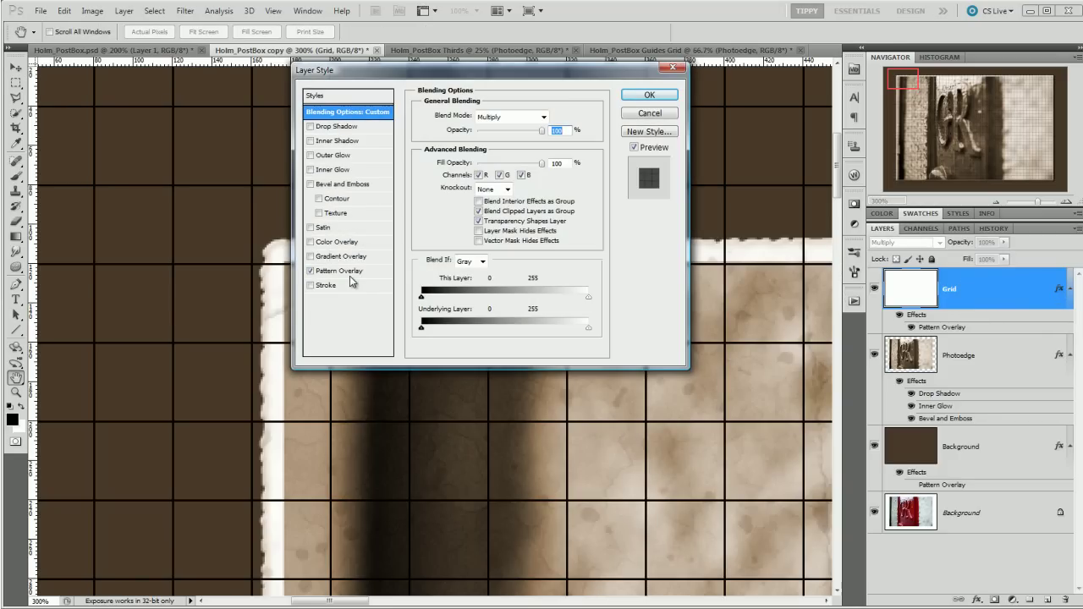
left_click(350, 271)
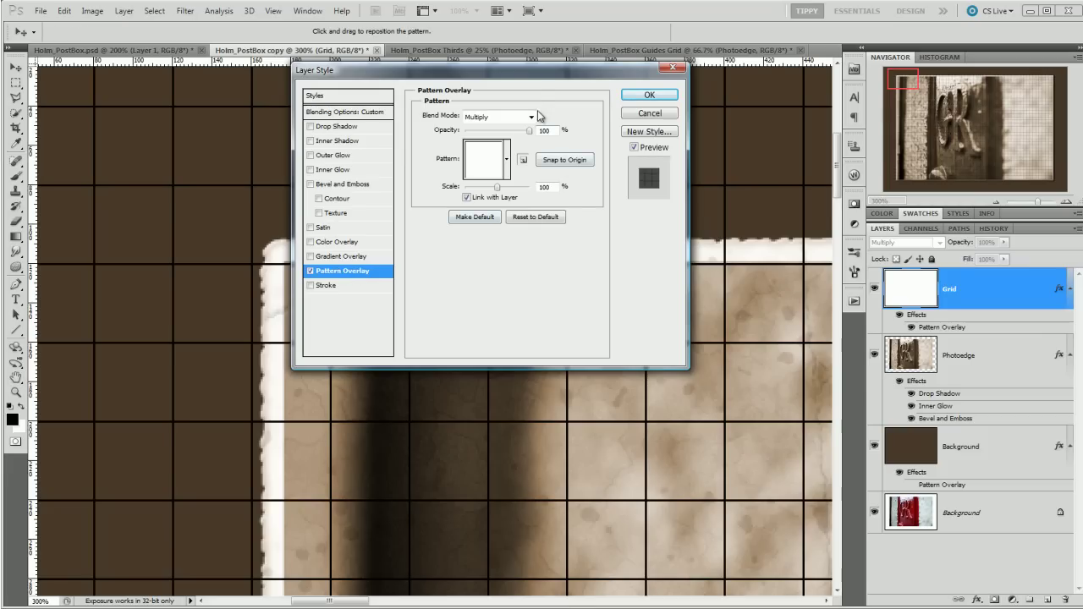
left_click_drag(535, 71, 674, 90)
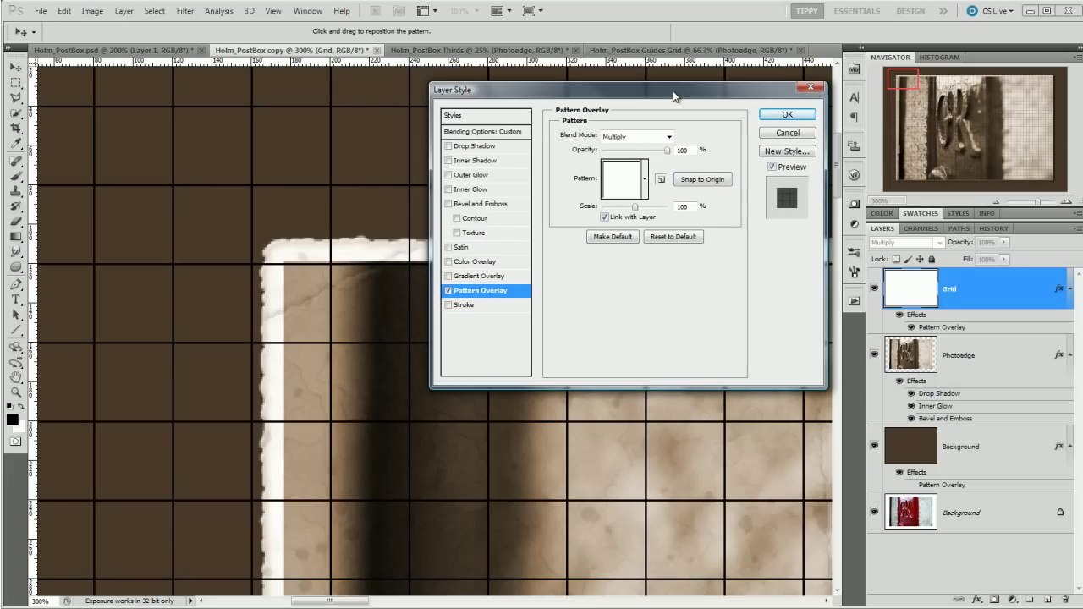
double_click(688, 209)
type("50")
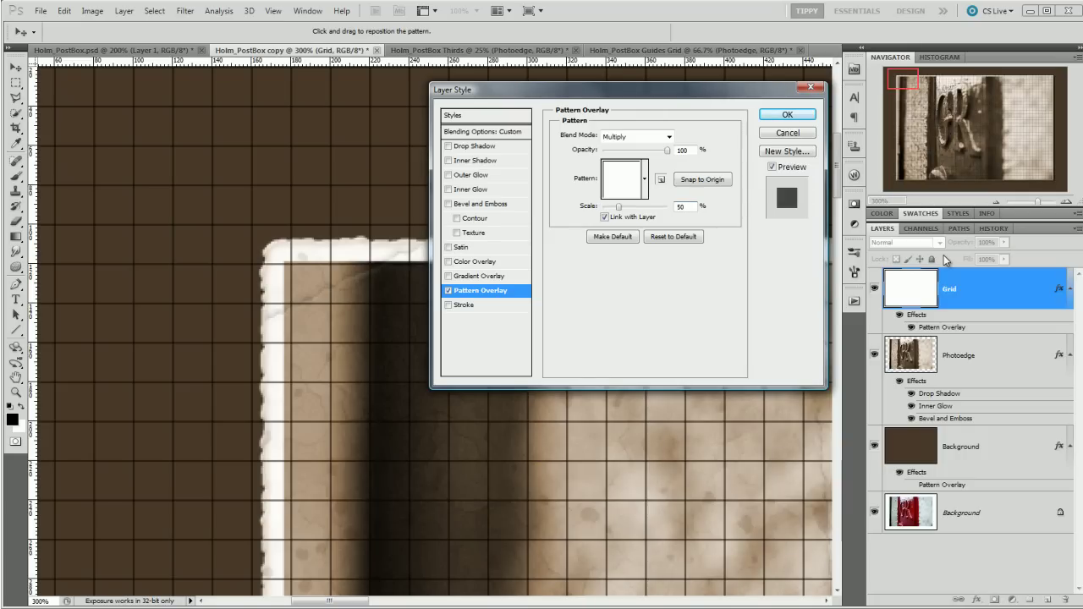
key("BackSpace")
key("BackSpace")
type("100")
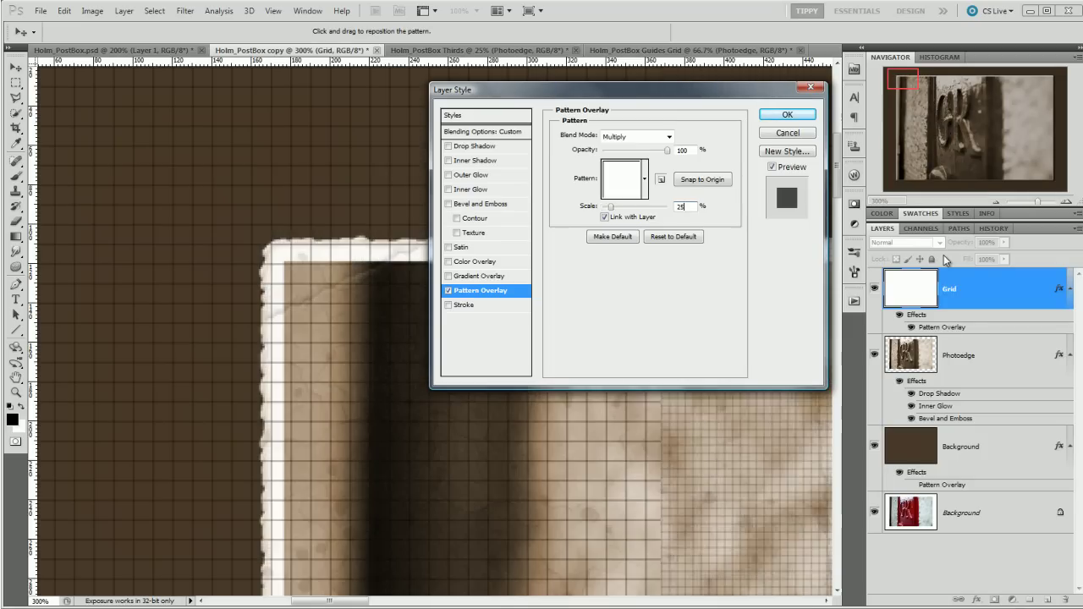
key("Return")
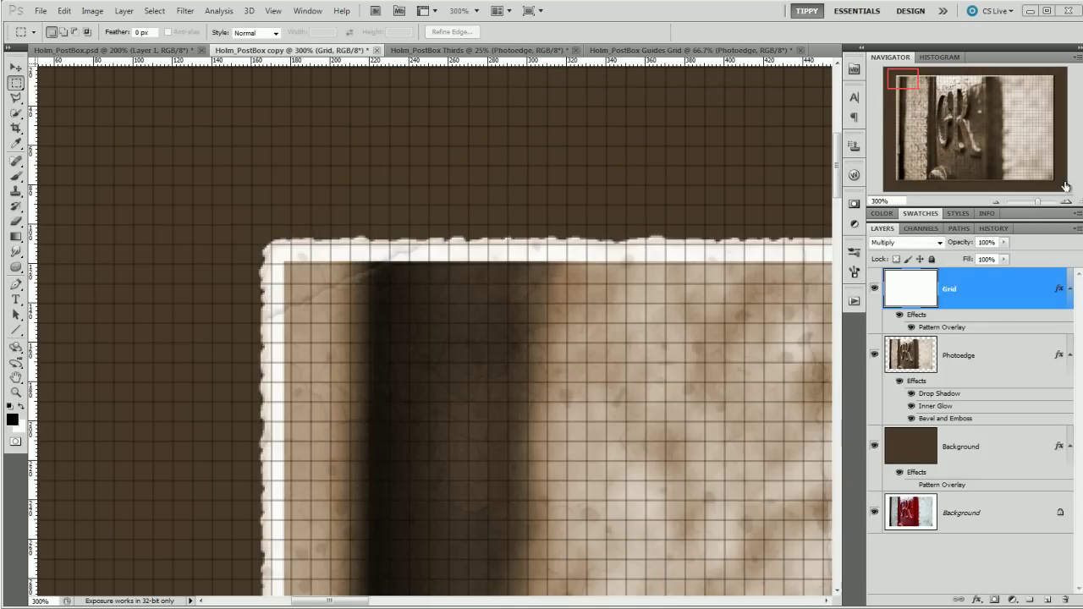
left_click(1068, 202)
left_click(1067, 202)
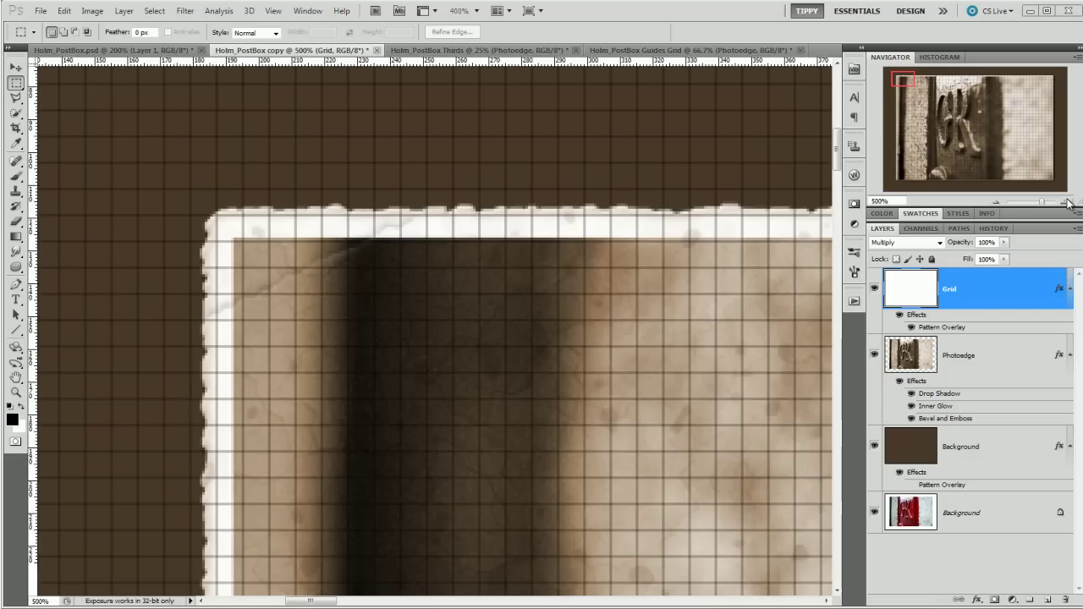
left_click(1067, 202)
left_click(1067, 202)
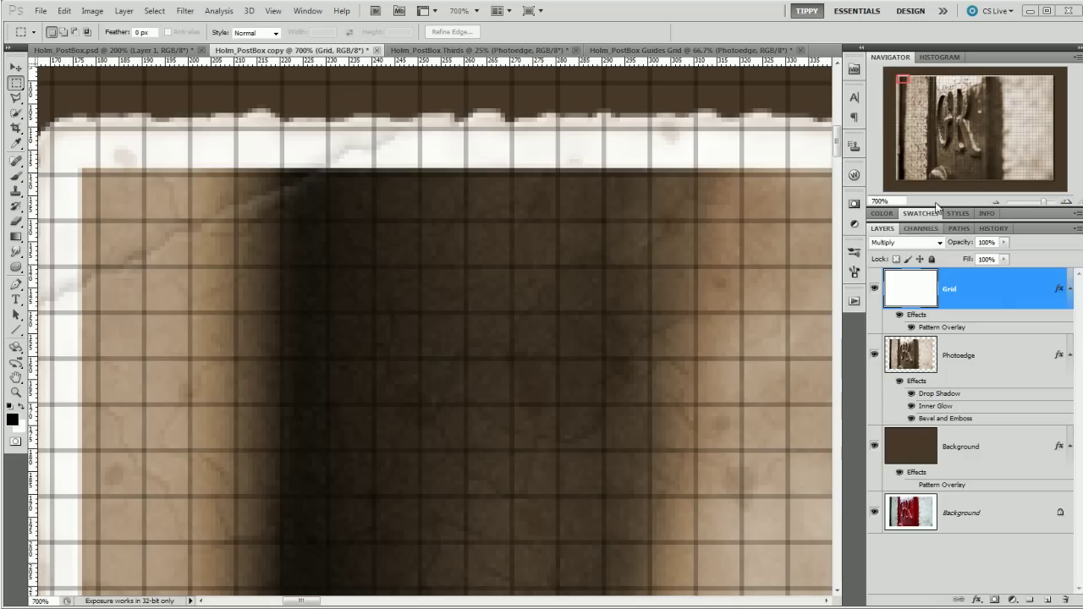
Step: Set the Grid layer's pattern overlay scale back to 100%
double_click(1048, 294)
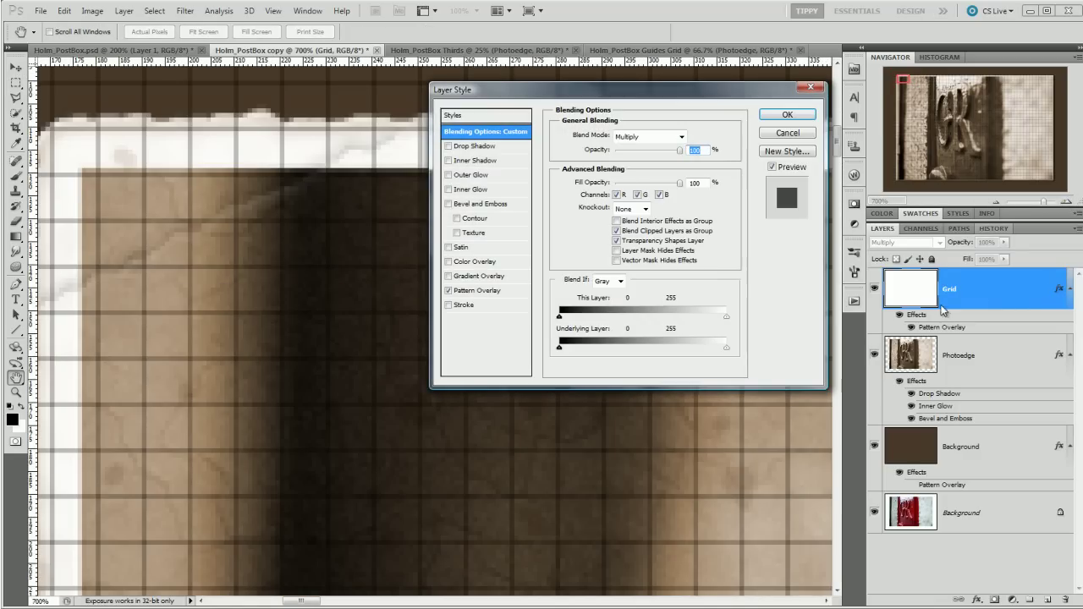
left_click(491, 290)
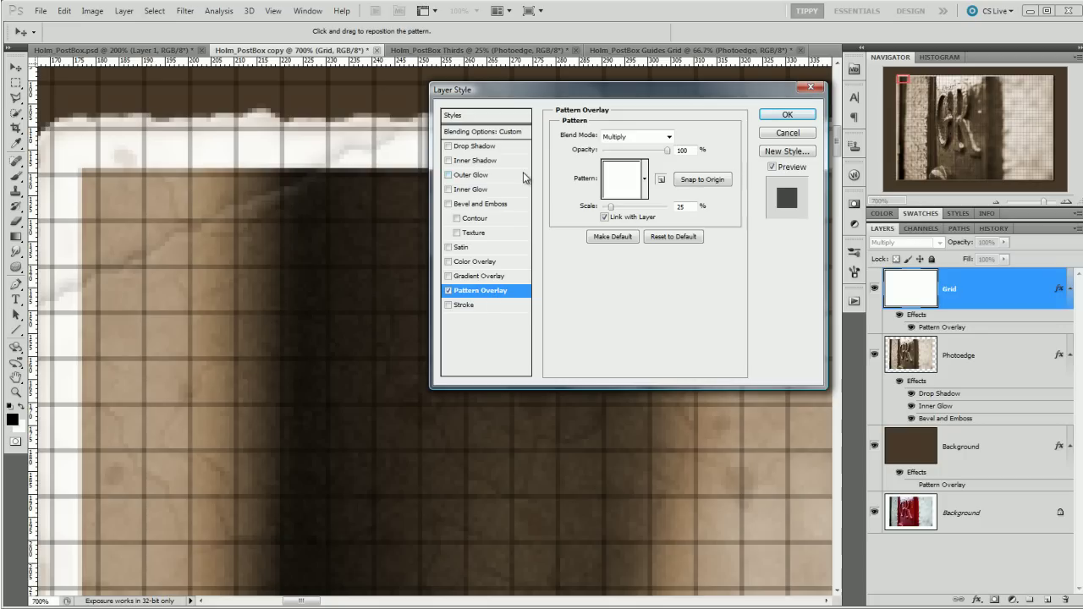
double_click(682, 207)
type("100")
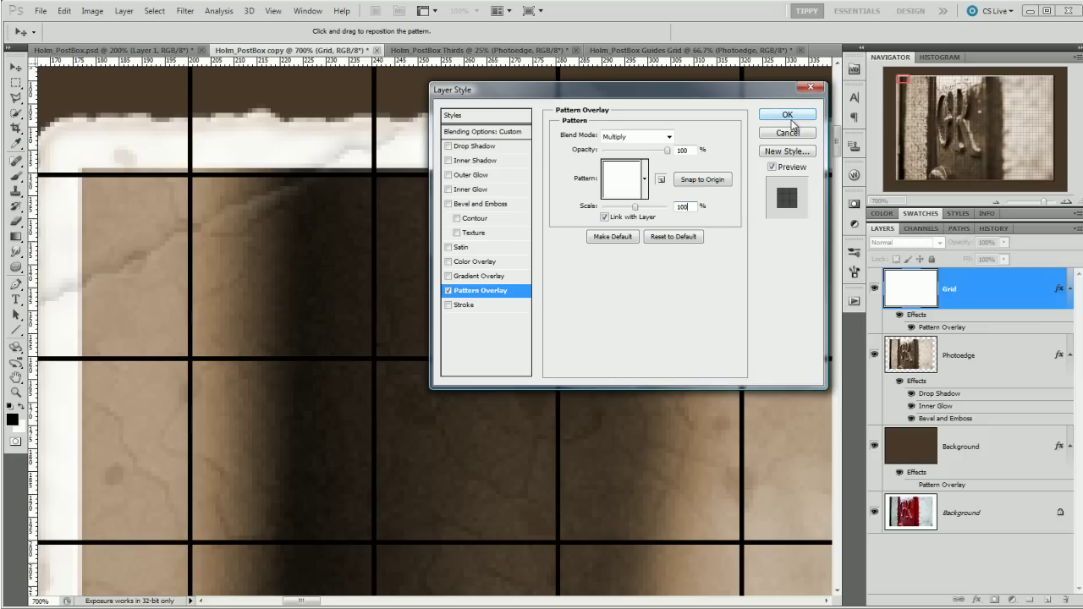
left_click(788, 116)
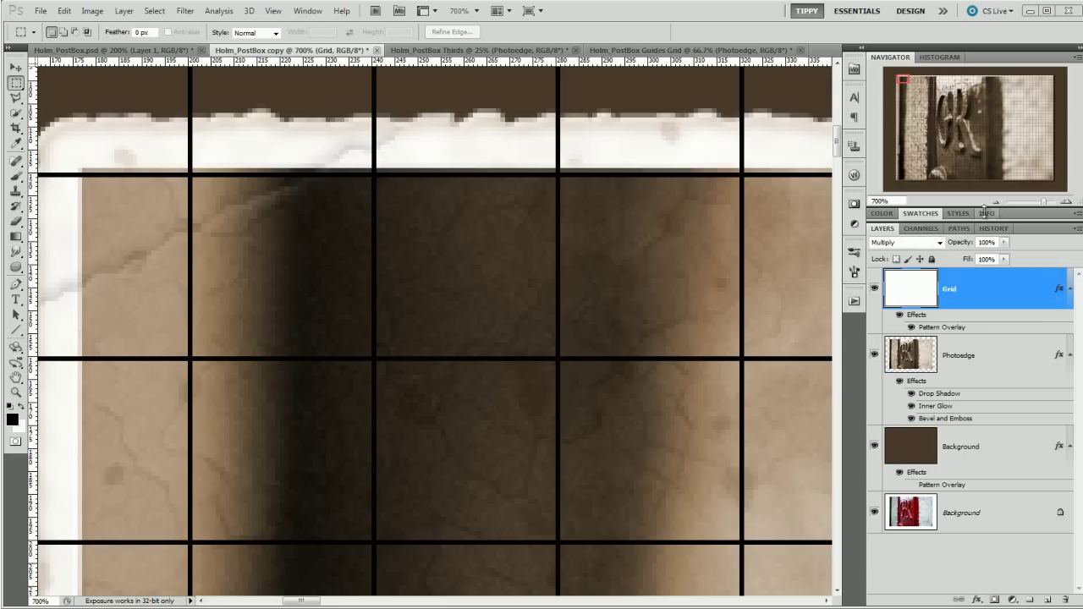
left_click(995, 202)
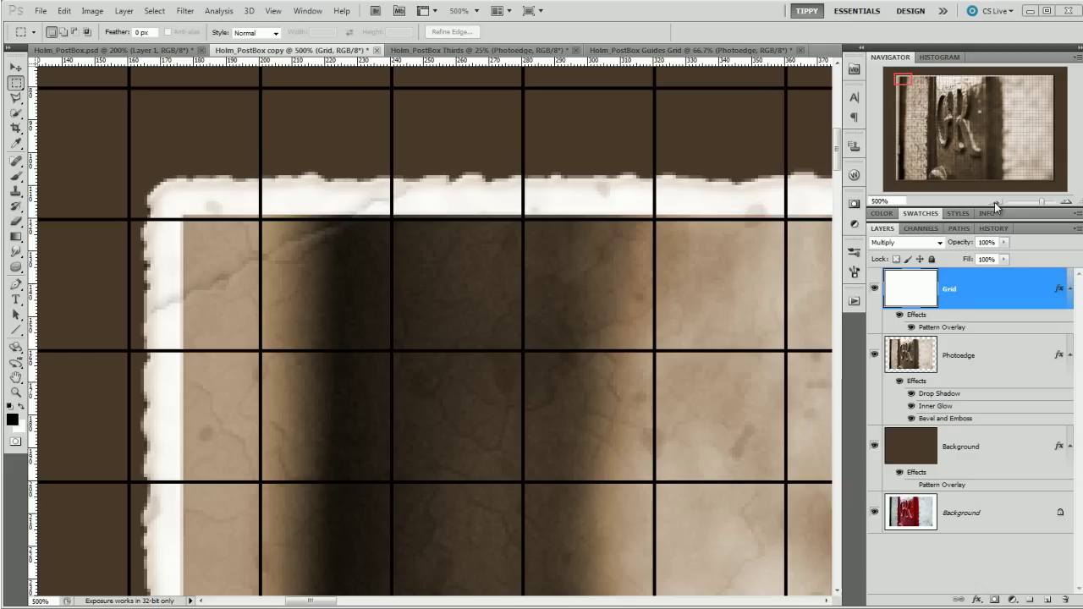
left_click(994, 202)
left_click(995, 203)
left_click(994, 202)
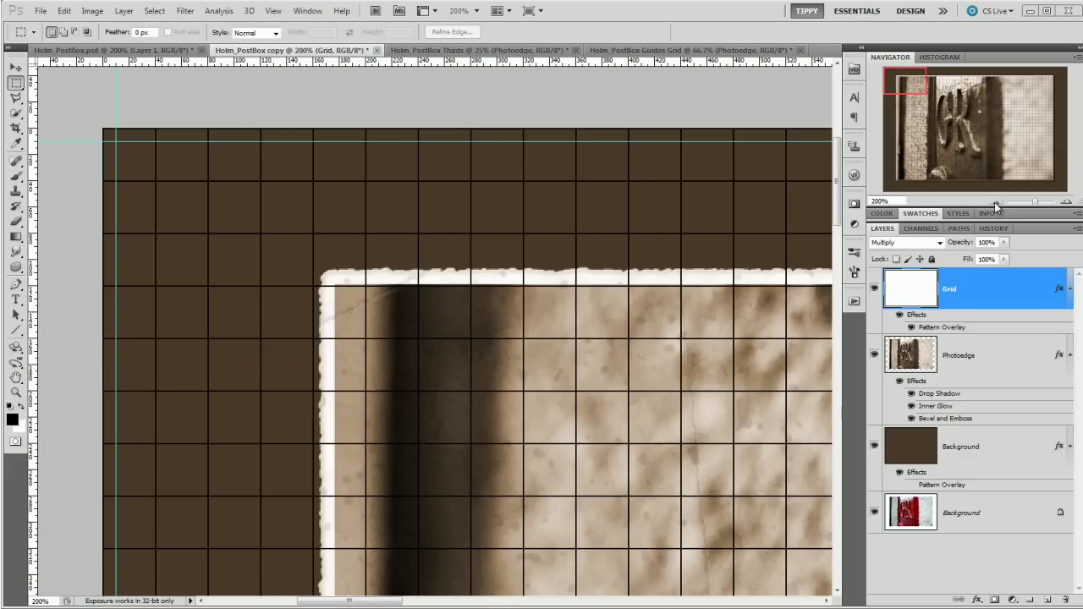
double_click(15, 378)
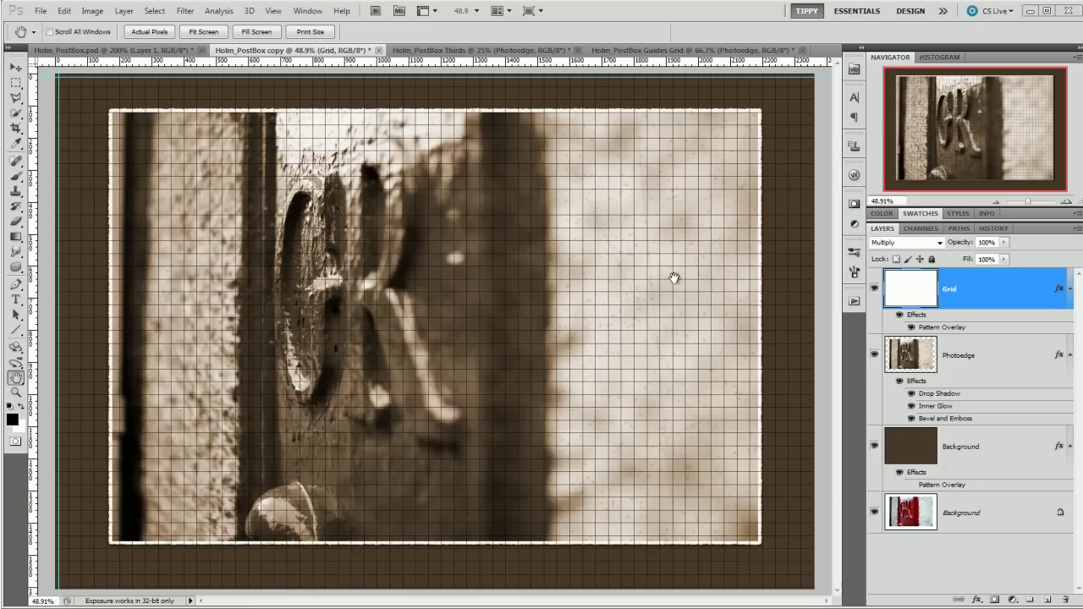
left_click(996, 203)
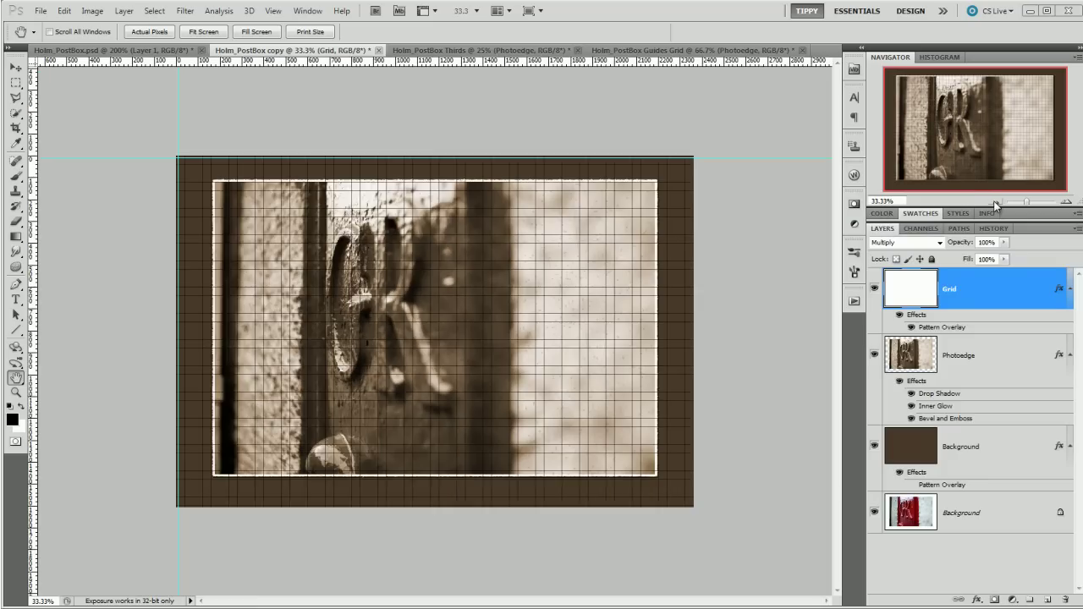
left_click(1065, 203)
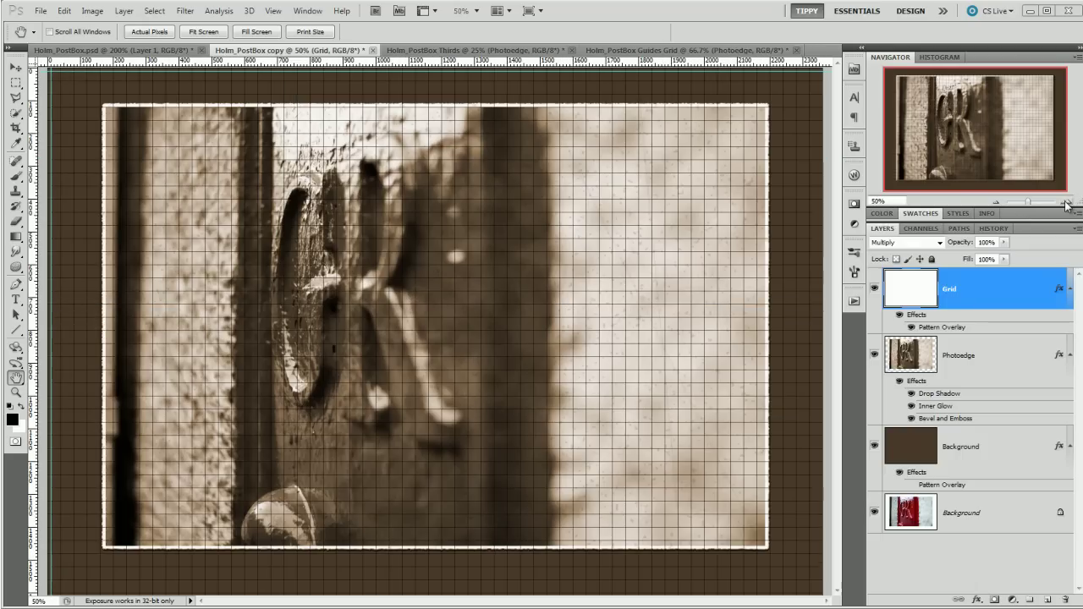